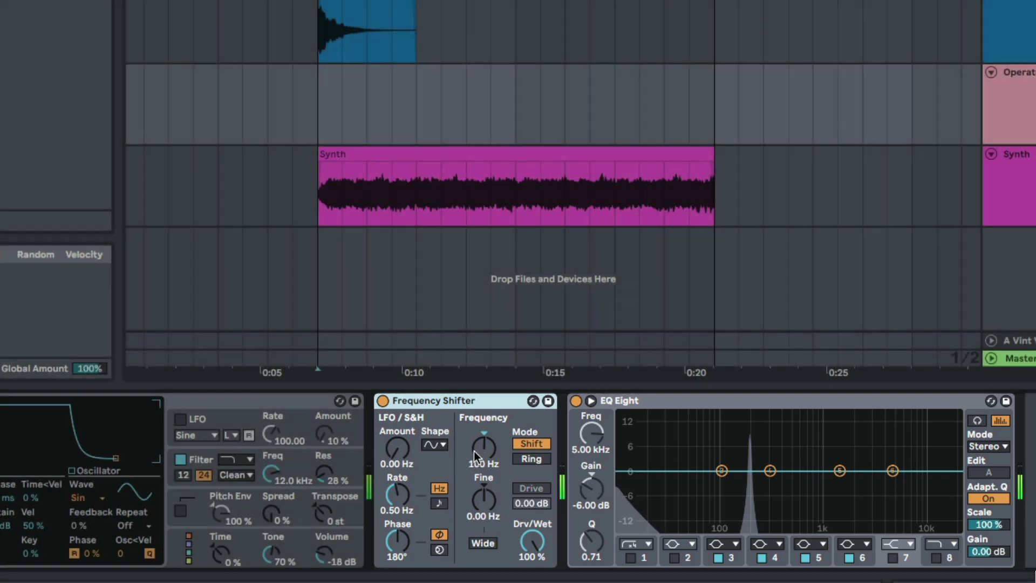
Reset the Frequency Shifter's coarse frequency to 0 Hz and expand the EQ Eight spectrum display.
double_click(477, 448)
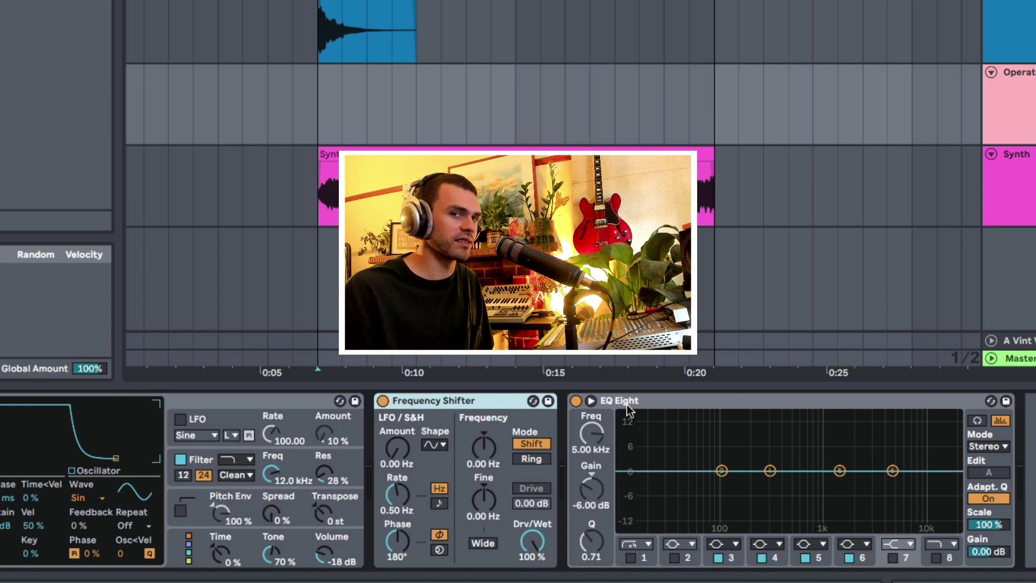
click(628, 410)
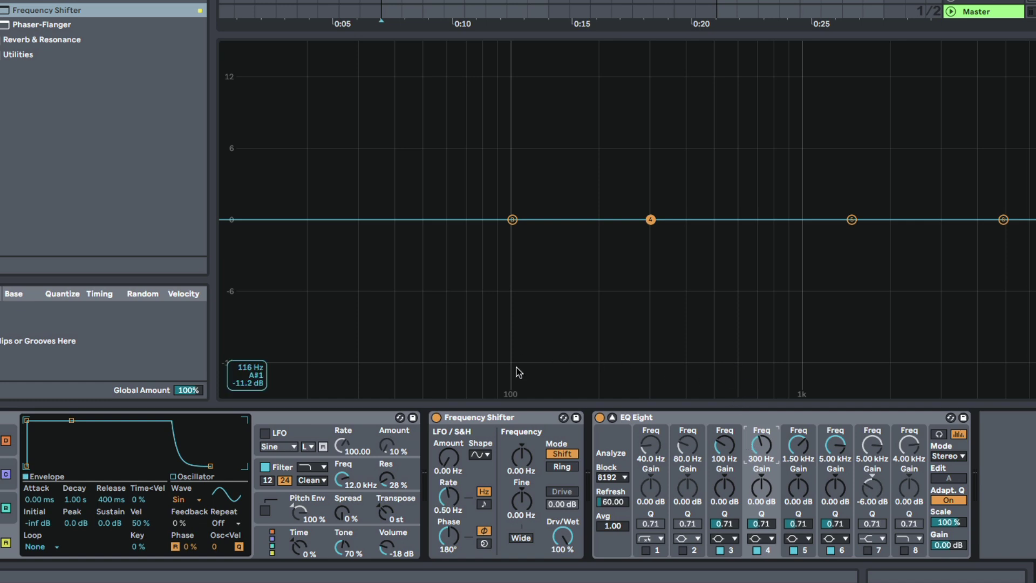
click(522, 418)
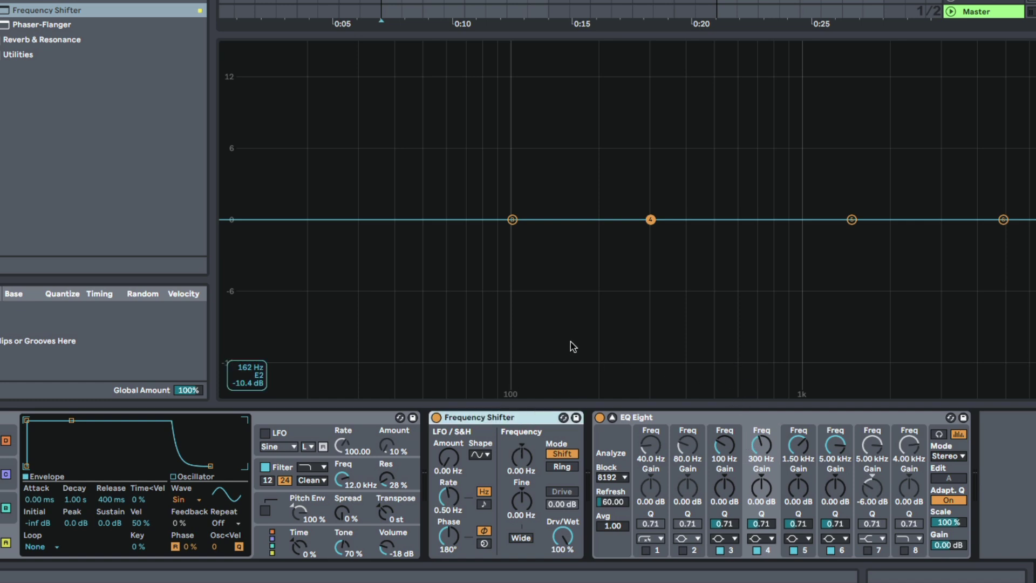
Play the Operator tone and set the Frequency Shifter's coarse frequency to 100 Hz, raising it further to about 920 Hz.
key(space)
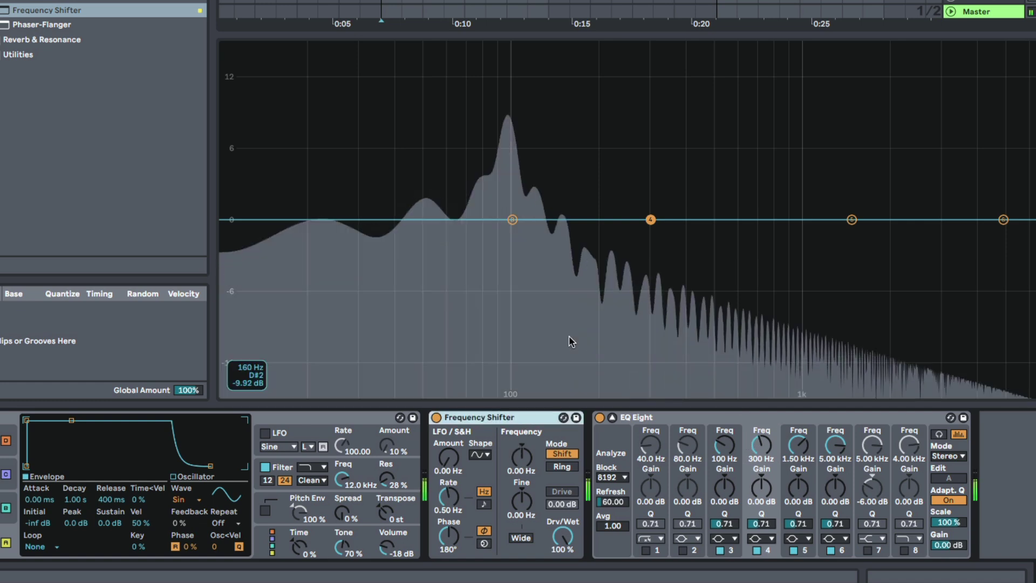
click(524, 470)
text(100)
key(Return)
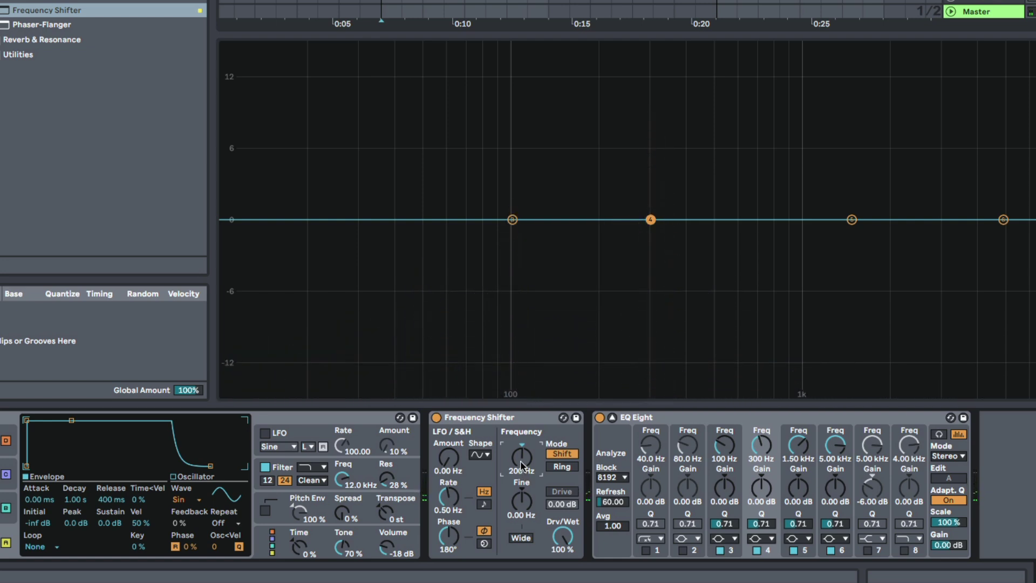
drag(521, 457, 521, 437)
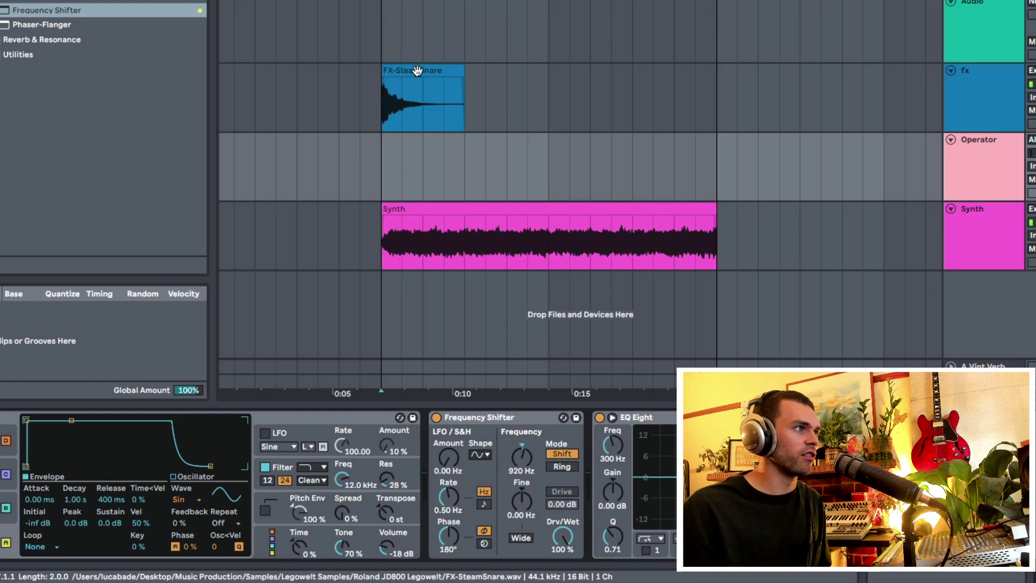
Open the FX-SteamSnare clip's devices, try the Frequency Shifter at 960 Hz coarse and about -20 Hz fine, and toggle Wide.
double_click(416, 71)
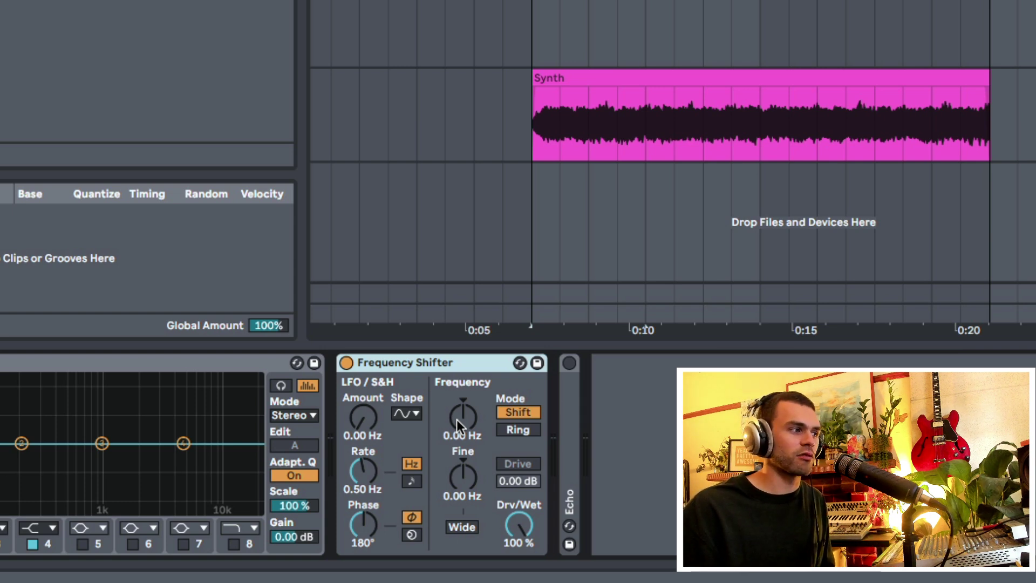
click(457, 419)
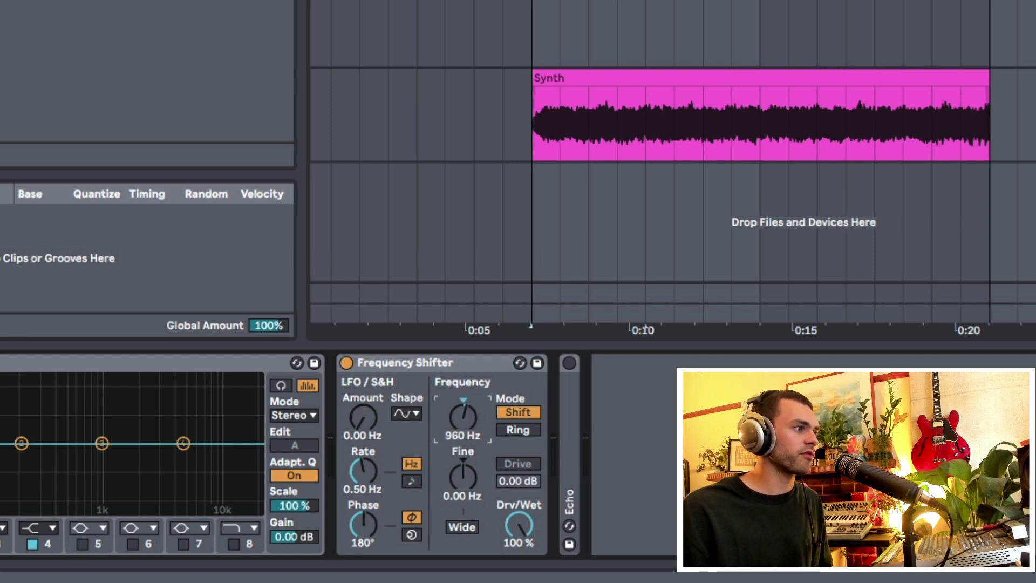
mouse_move(462, 477)
mouse_down()
mouse_move(462, 448)
mouse_move(463, 491)
mouse_up()
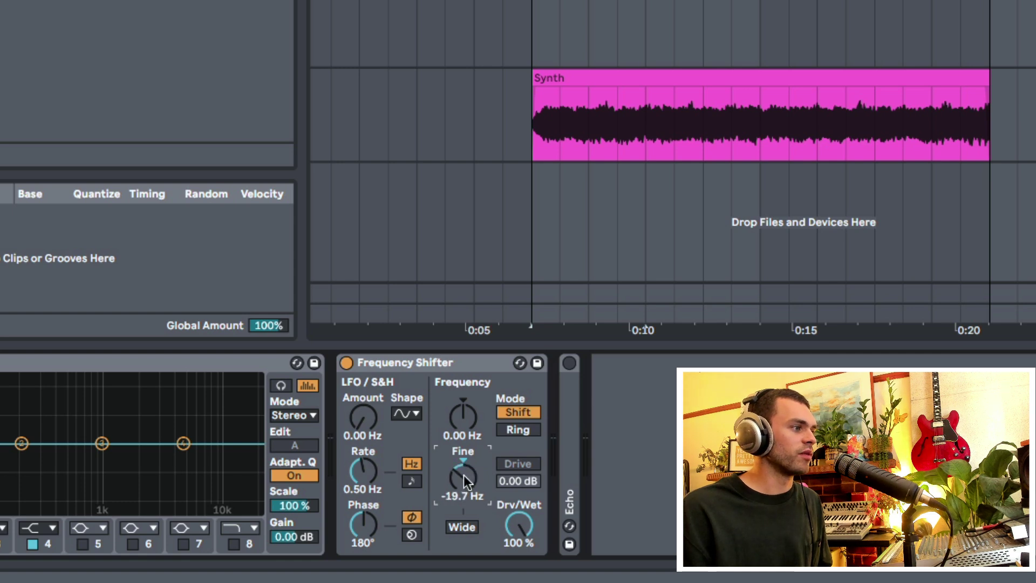
click(464, 530)
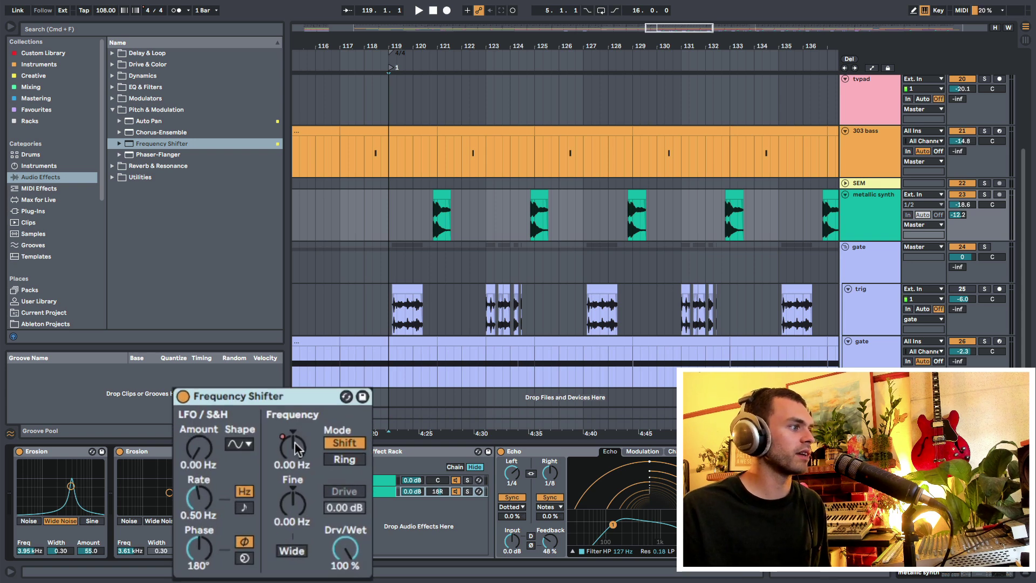
Play the arrangement from bar 119 and select the metallic synth track to follow its Frequency Shifter's coarse frequency.
click(295, 442)
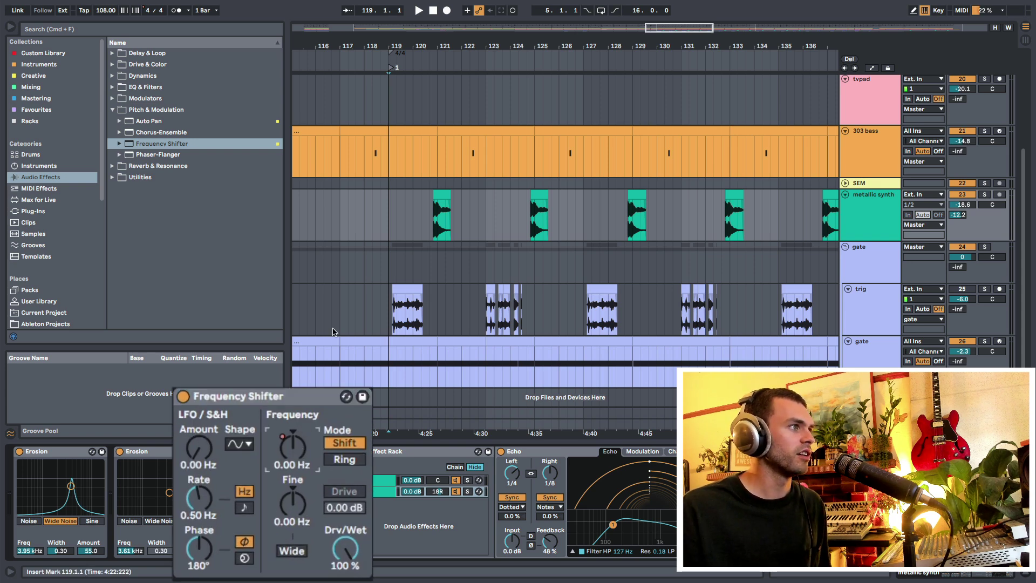
drag(475, 49, 475, 66)
key(space)
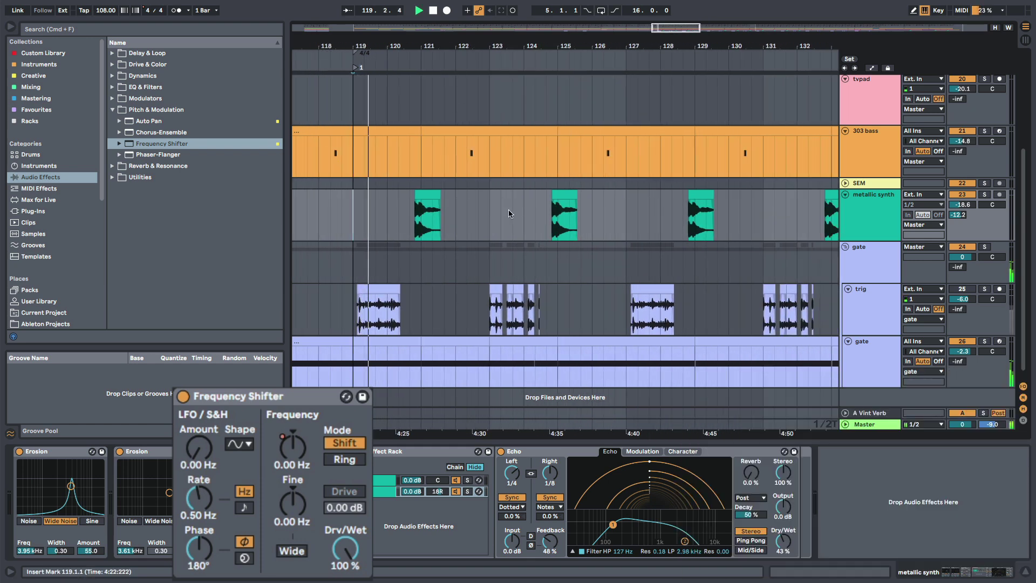
click(885, 203)
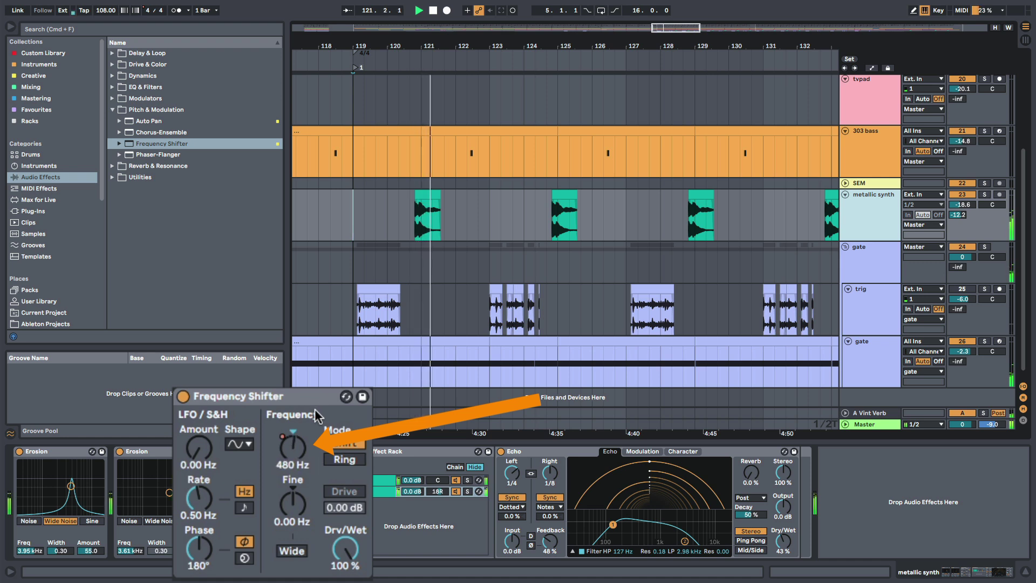
Play the soloed metallic synth clip just before bar 121 with the Frequency Shifter bypassed.
drag(508, 42, 492, 31)
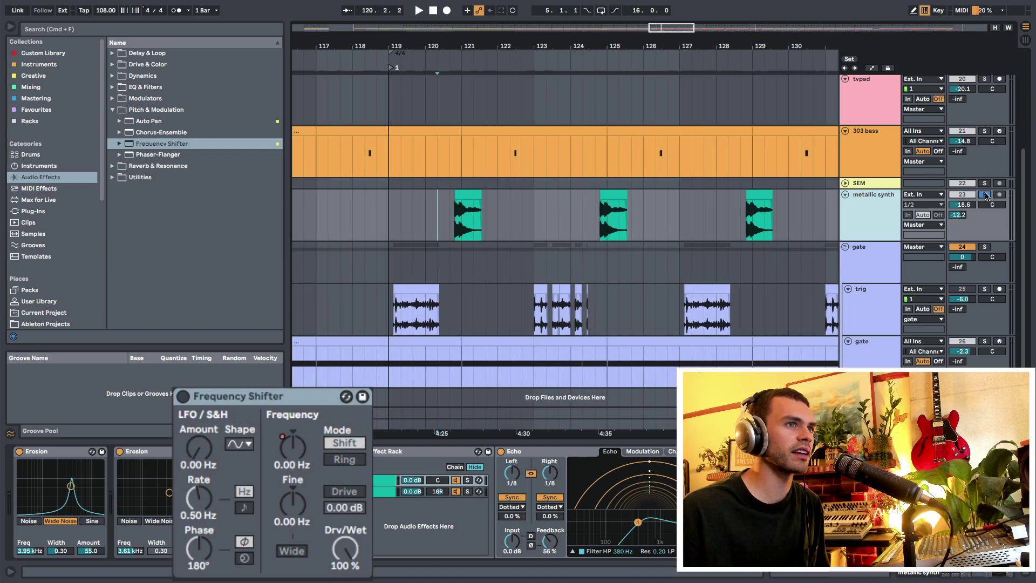
drag(452, 227, 481, 235)
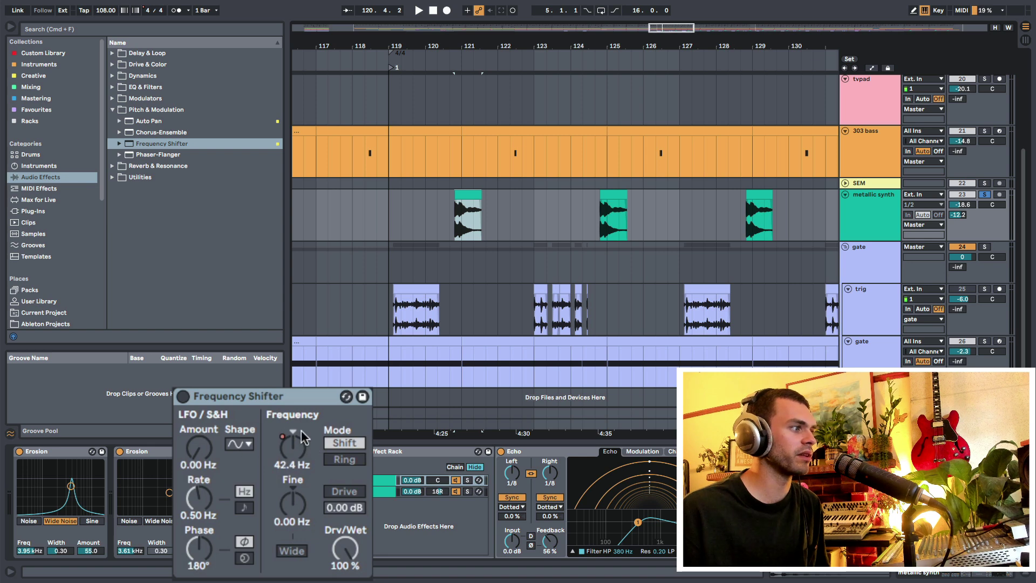
drag(460, 47, 450, 69)
key(space)
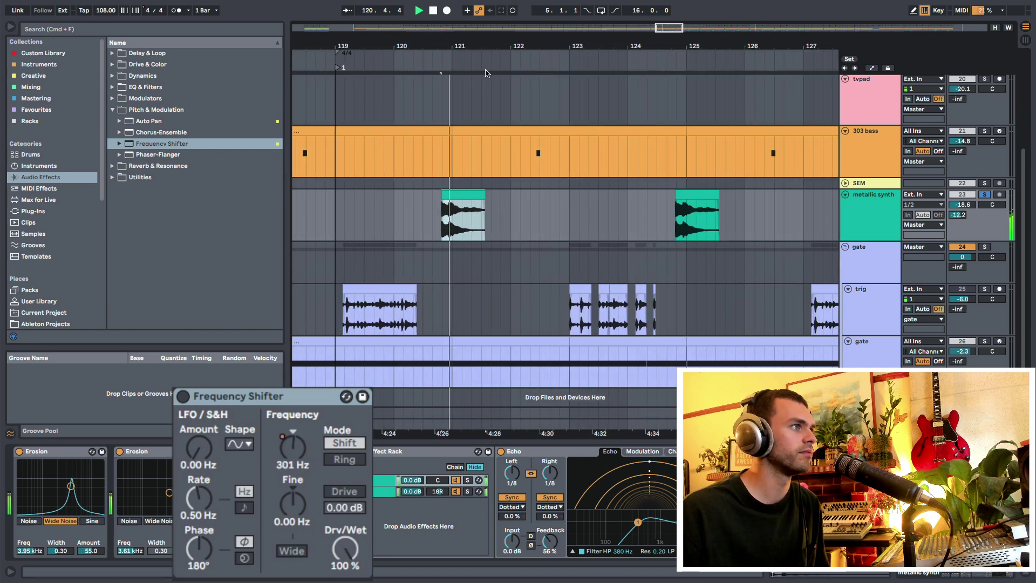
drag(450, 69, 446, 44)
key(space)
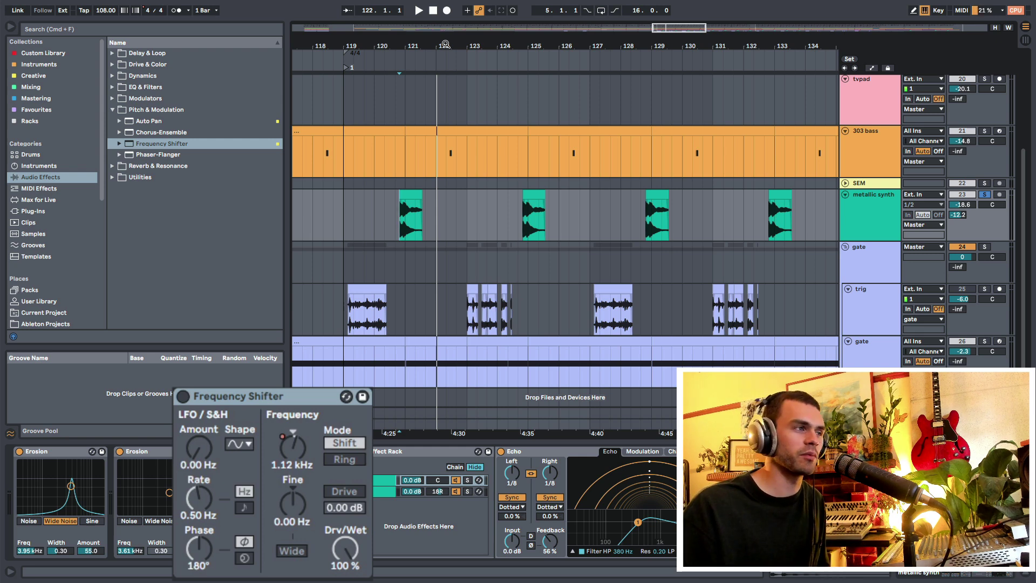
Record live automation of the Frequency Shifter's coarse frequency on the metallic synth track, starting from 120.2.2.
drag(413, 44, 480, 120)
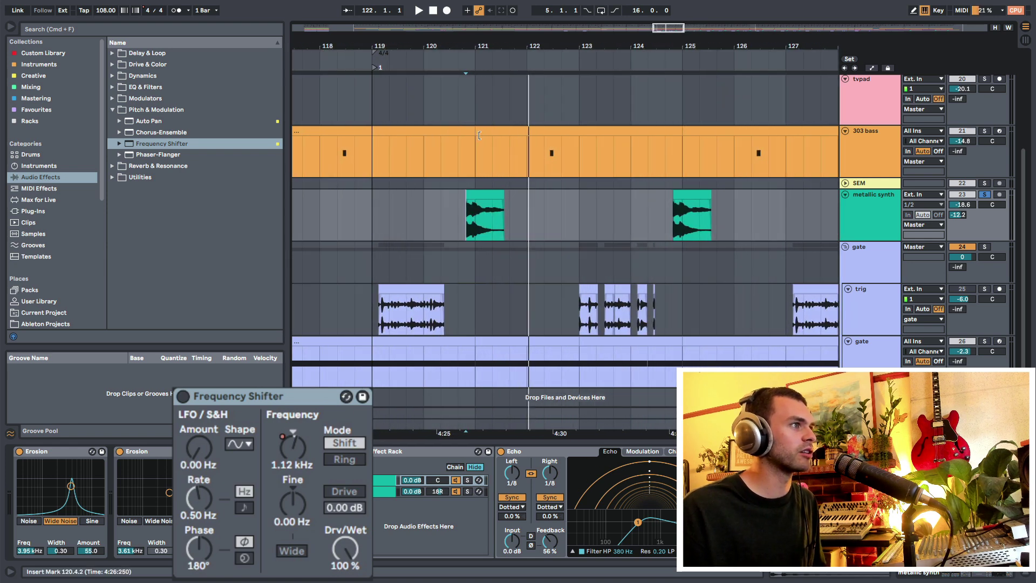
click(440, 216)
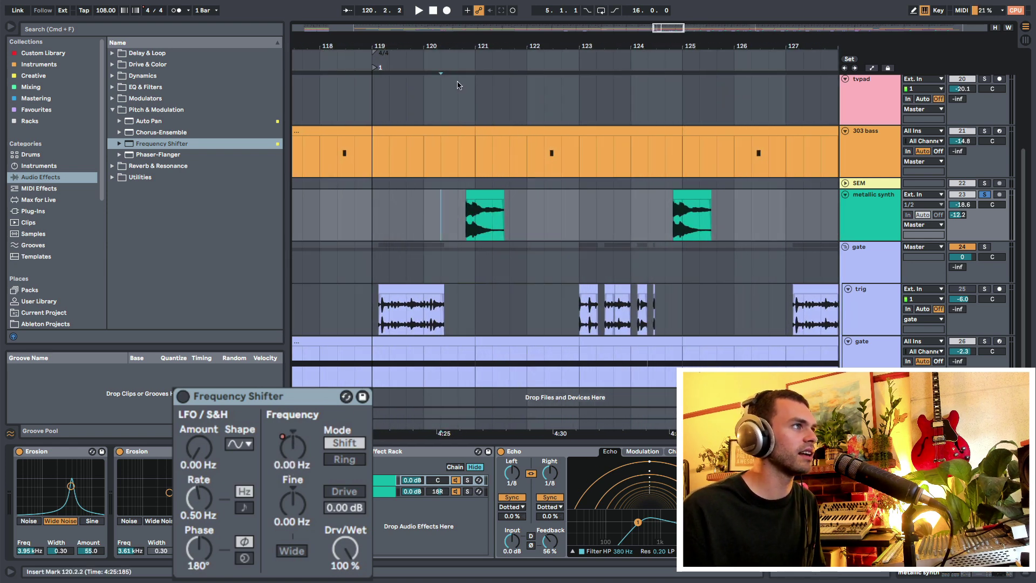
click(446, 10)
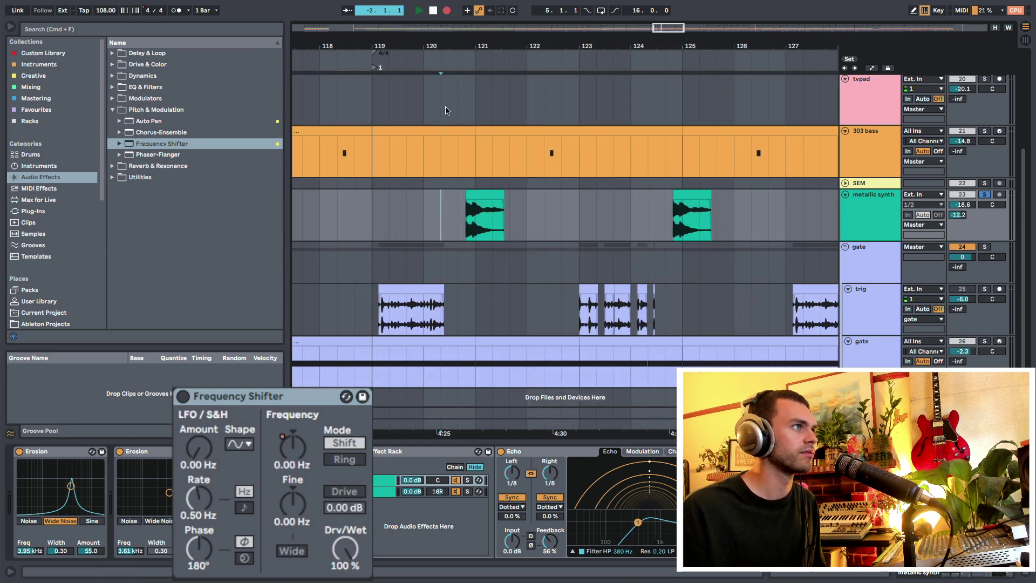
click(292, 447)
mouse_move(291, 446)
mouse_down()
mouse_move(292, 435)
mouse_move(292, 464)
mouse_move(291, 445)
mouse_up()
key(Delete)
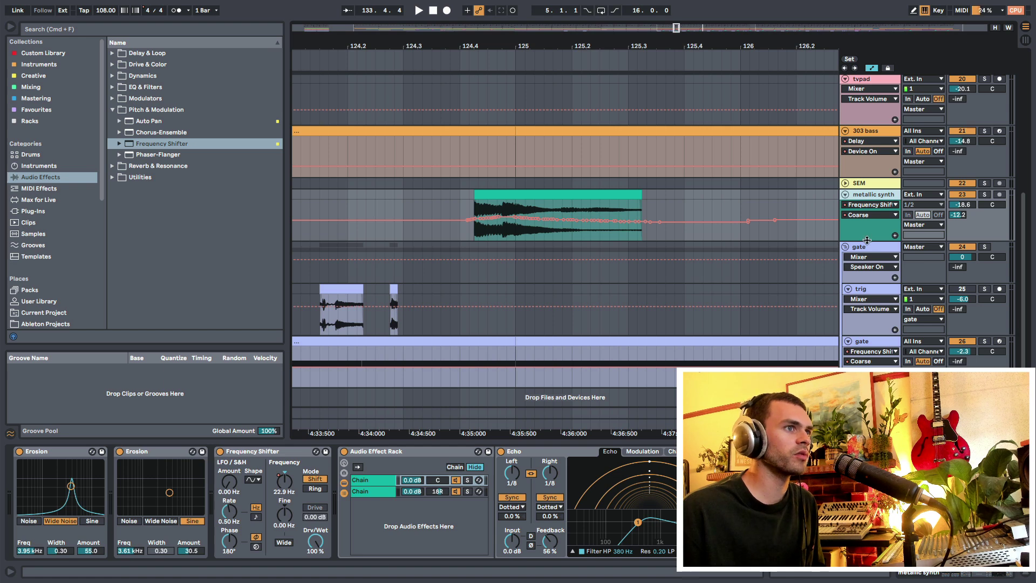
Enlarge the metallic synth track and delete its Coarse automation between 125.1.1 and 125.1.3.
drag(867, 240, 851, 343)
drag(543, 42, 609, 77)
drag(441, 259, 624, 247)
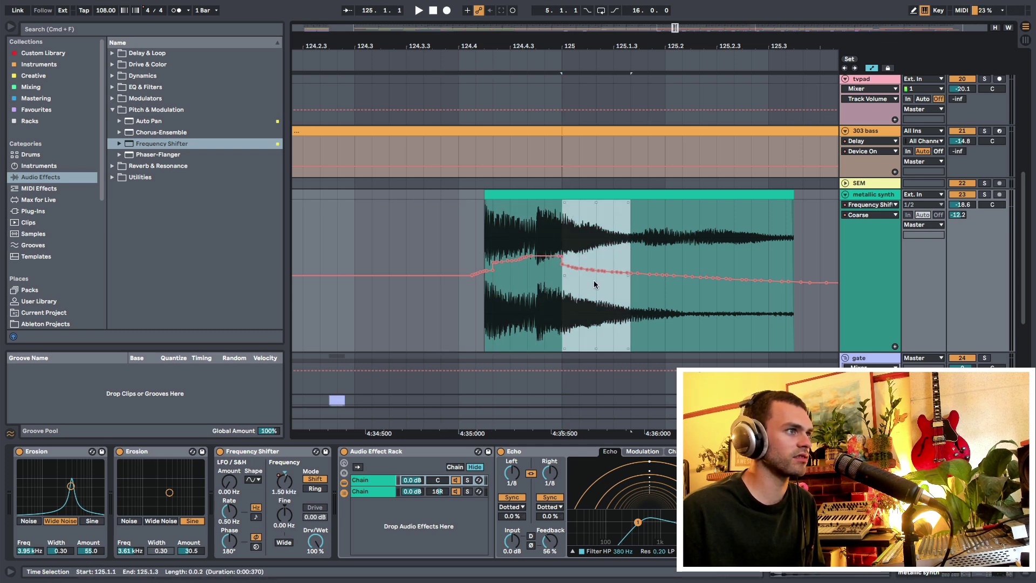
key(Delete)
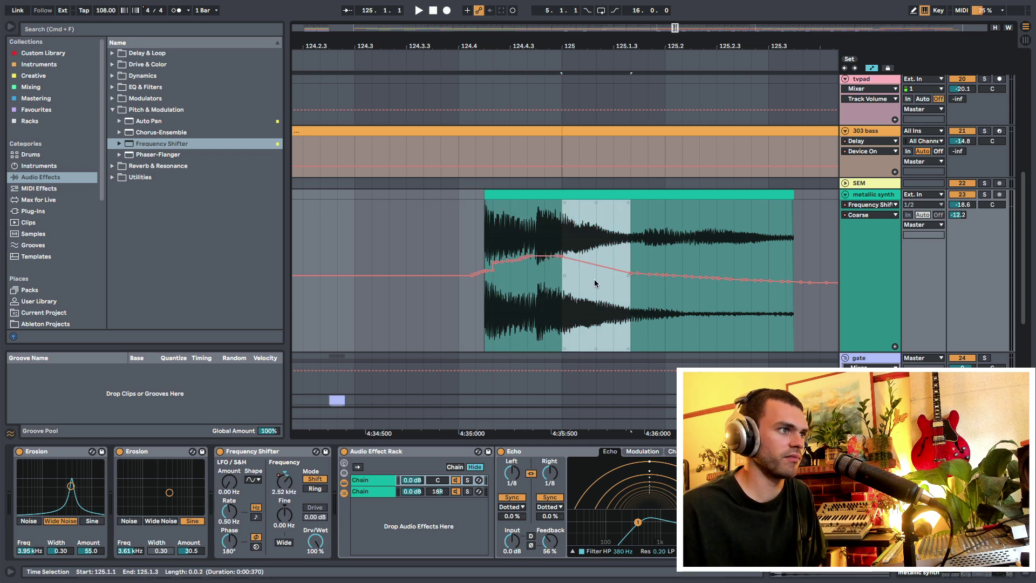
Add a breakpoint just after bar 125 on the Coarse automation curve and set its value to 5 Hz.
click(571, 259)
right_click(570, 260)
click(589, 265)
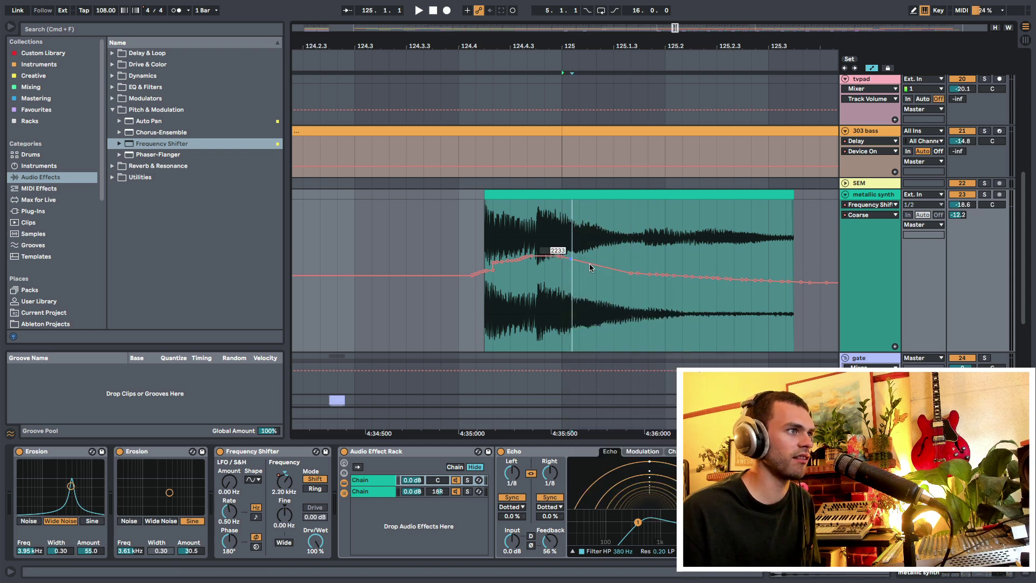
text(5)
key(Return)
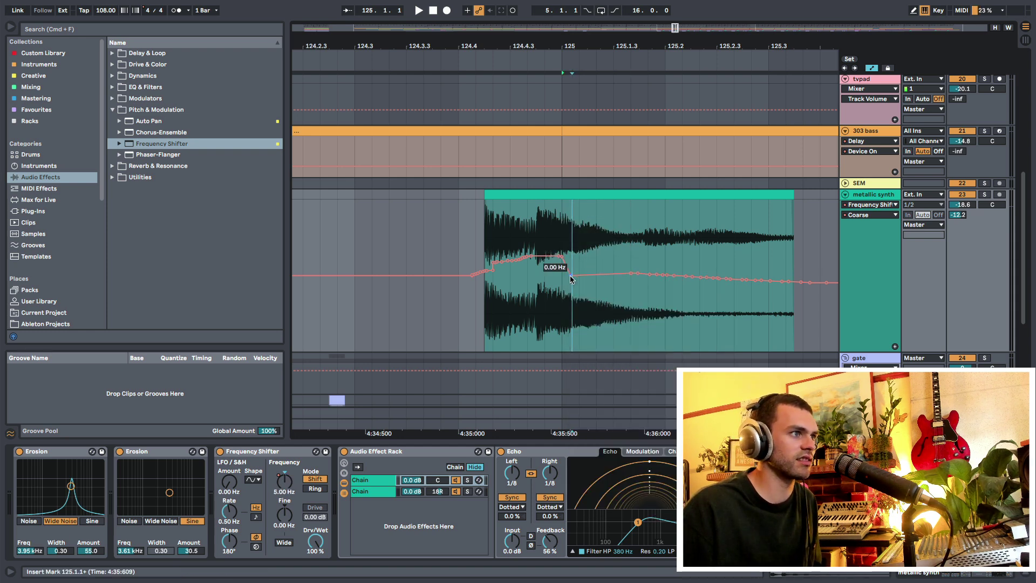
Play the metallic synth clip from 124.3.3 to audition the edited frequency drop.
click(408, 237)
key(space)
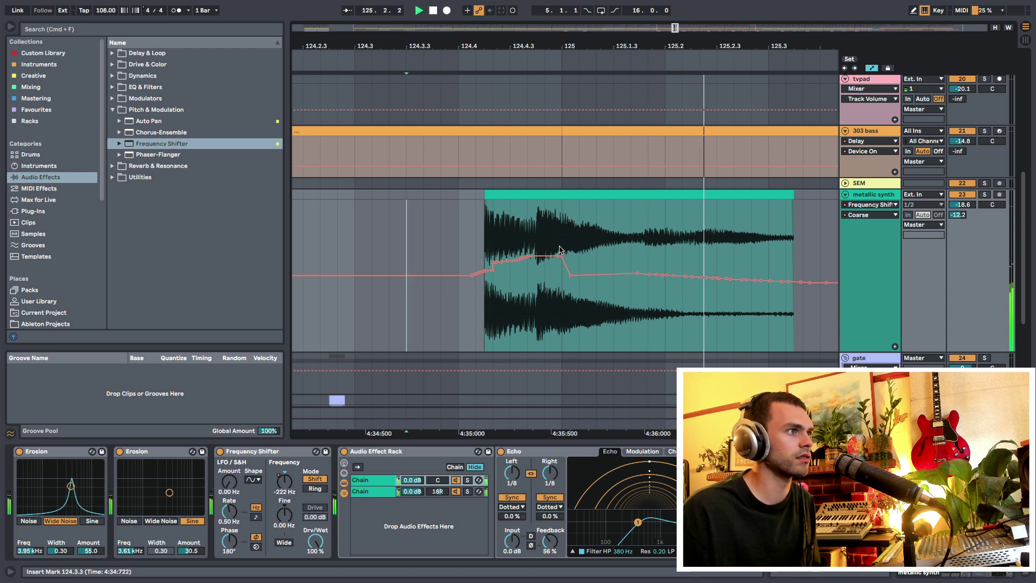
key(space)
Lower the rising Coarse automation just before bar 125 and audition the clip from 124.4.1 and from 125.1.1.
drag(492, 247, 538, 274)
click(459, 253)
key(space)
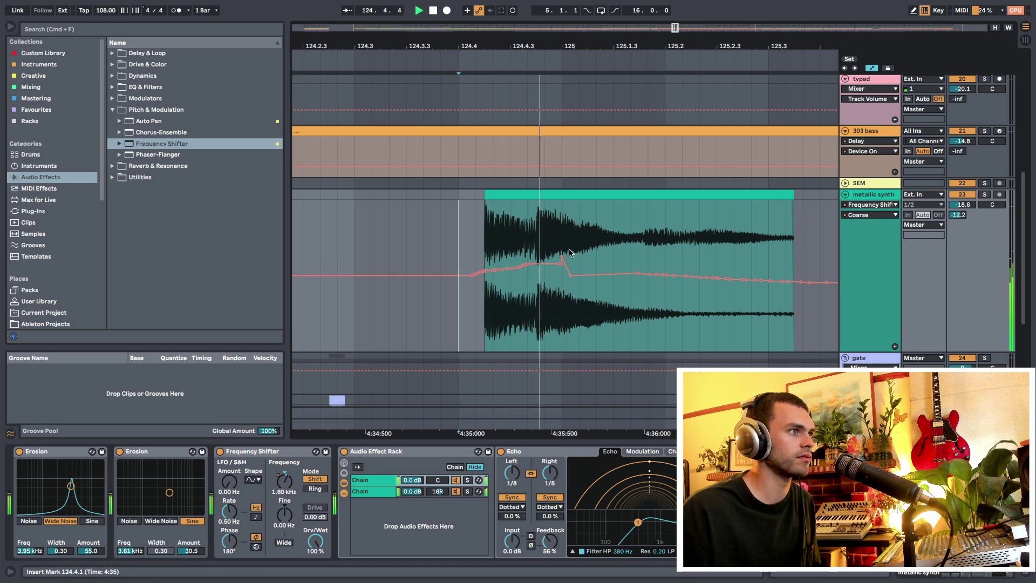
key(space)
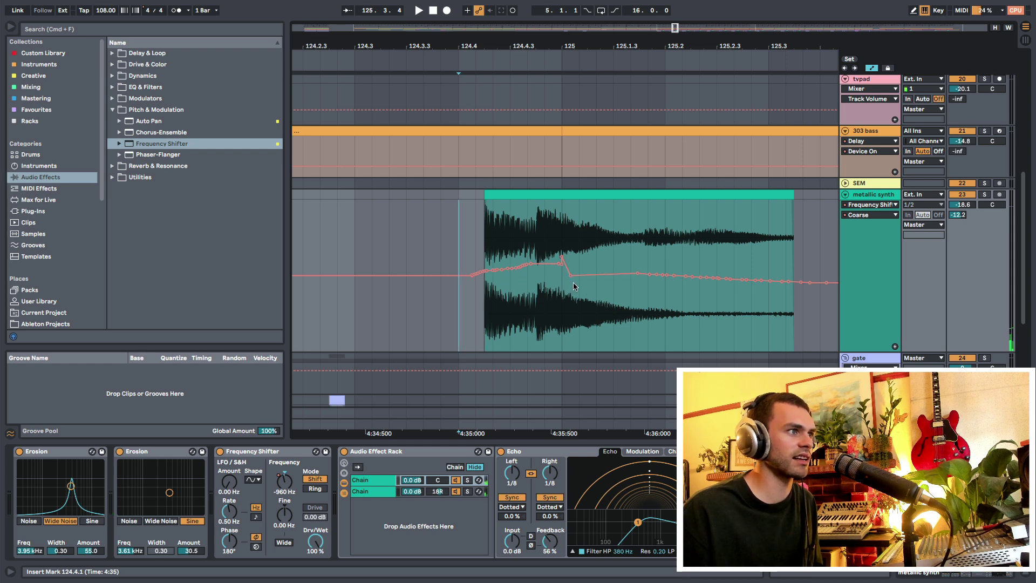
key(space)
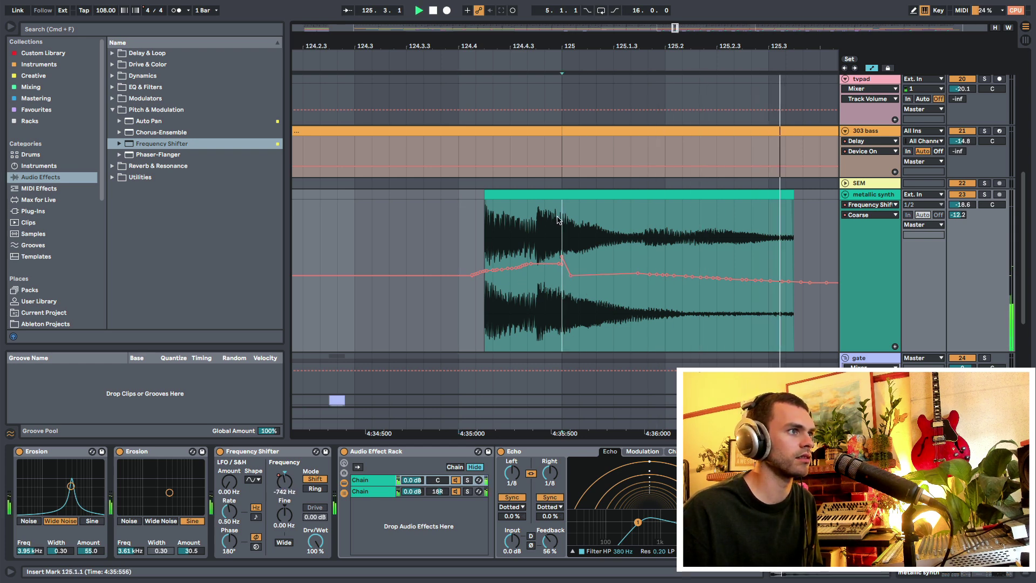
Copy the 125.1.1 to 125.1.3 section with its automation drop to 124.4.3 and make the metallic synth clip start there.
click(492, 194)
drag(492, 193, 611, 228)
scroll(603, 228, right, 1)
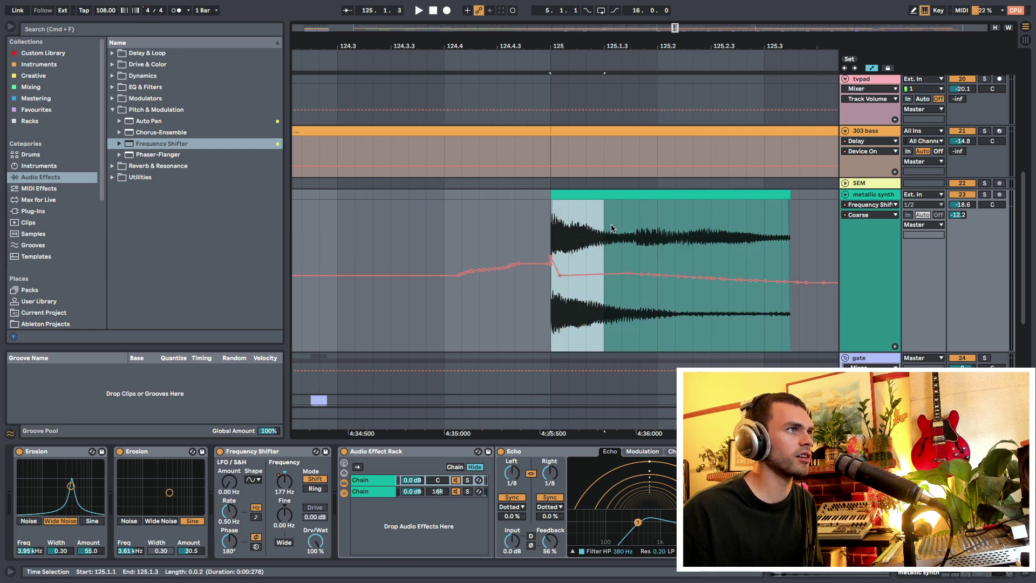
click(502, 223)
key(super+v)
drag(551, 194, 496, 194)
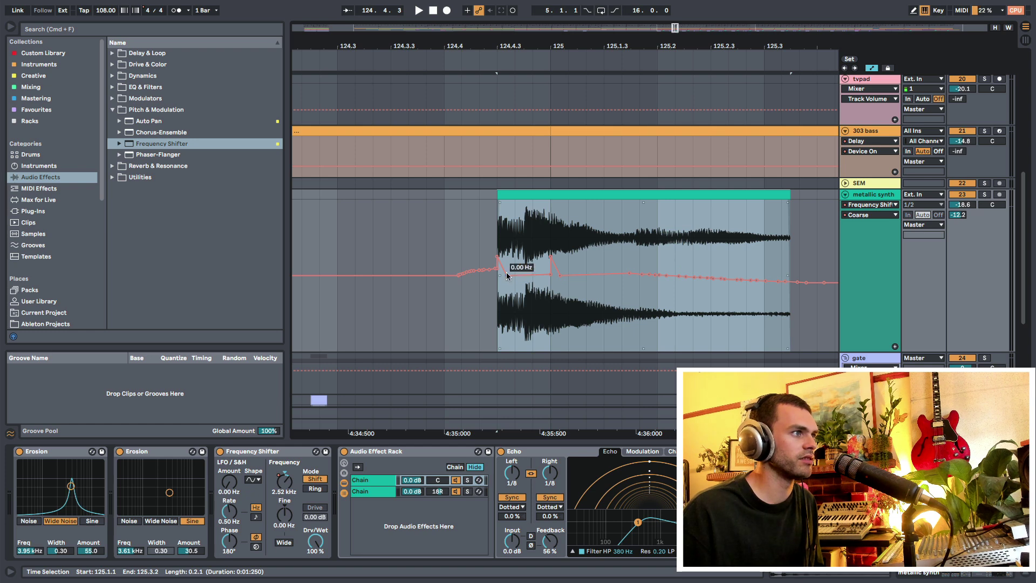
Play the metallic synth clip from 124.4.2 to audition the repeated frequency drop.
click(487, 226)
key(space)
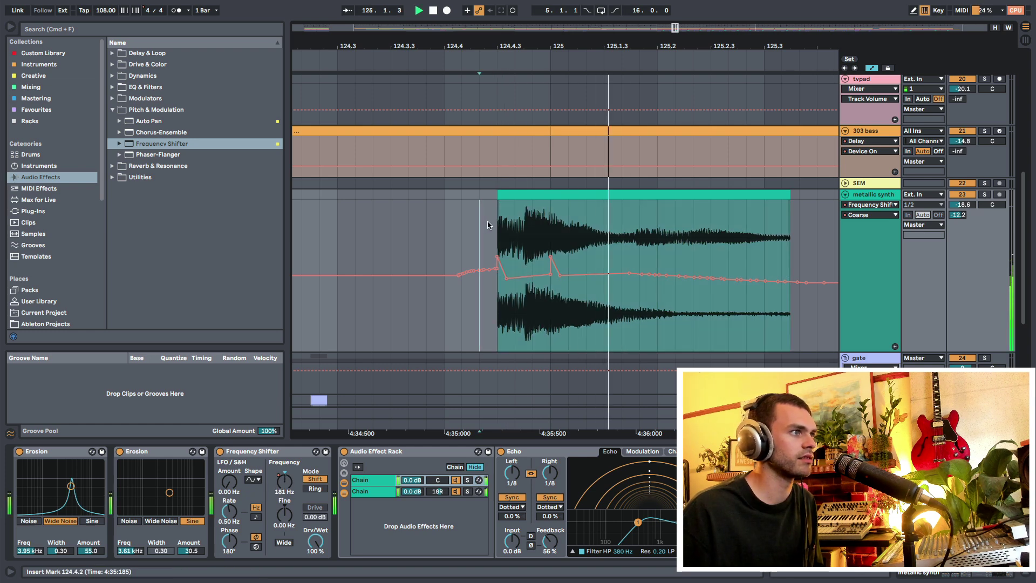
click(426, 59)
Play the next metallic synth clip from 128.3.3 and check the values along its Coarse automation curve.
mouse_move(494, 46)
mouse_down()
mouse_move(496, 7)
mouse_move(496, 45)
mouse_up()
key(space)
key(space)
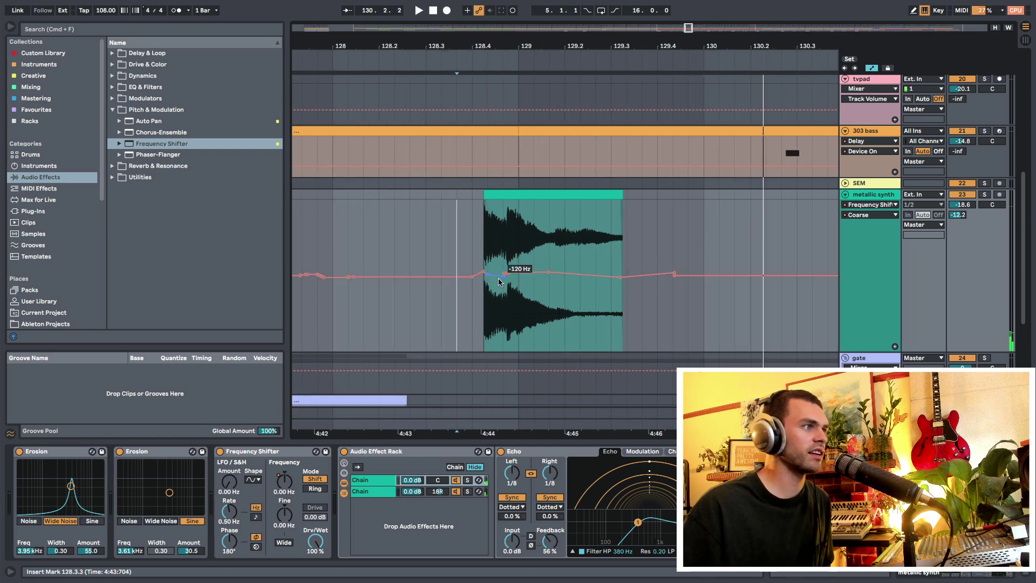
mouse_move(506, 275)
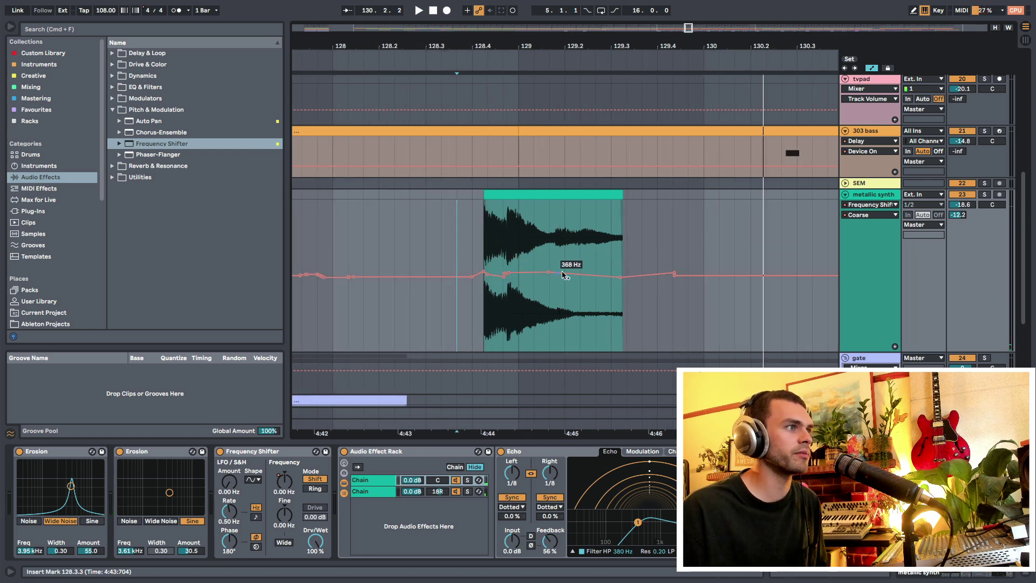
Hide the automation lanes and play the metallic synth section of the arrangement in context.
click(409, 248)
drag(488, 37, 885, 85)
key(space)
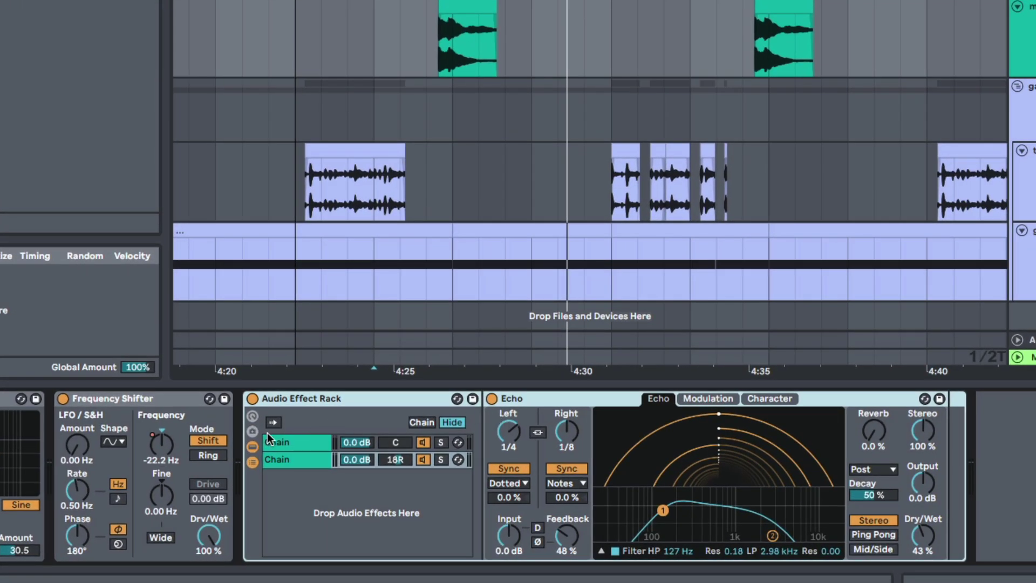
Inspect the devices in the two chains of the metallic synth's Audio Effect Rack.
click(284, 445)
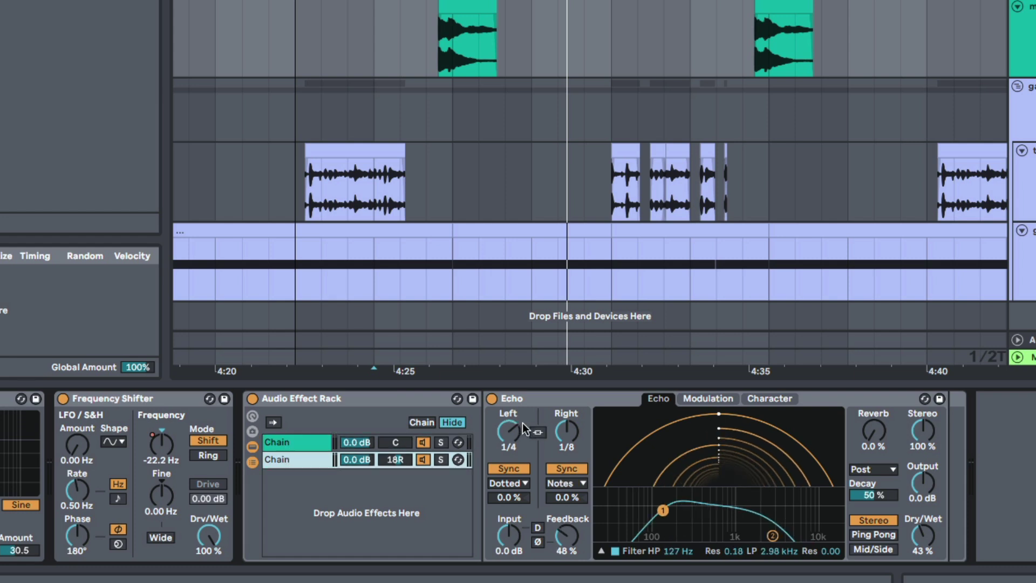
click(295, 440)
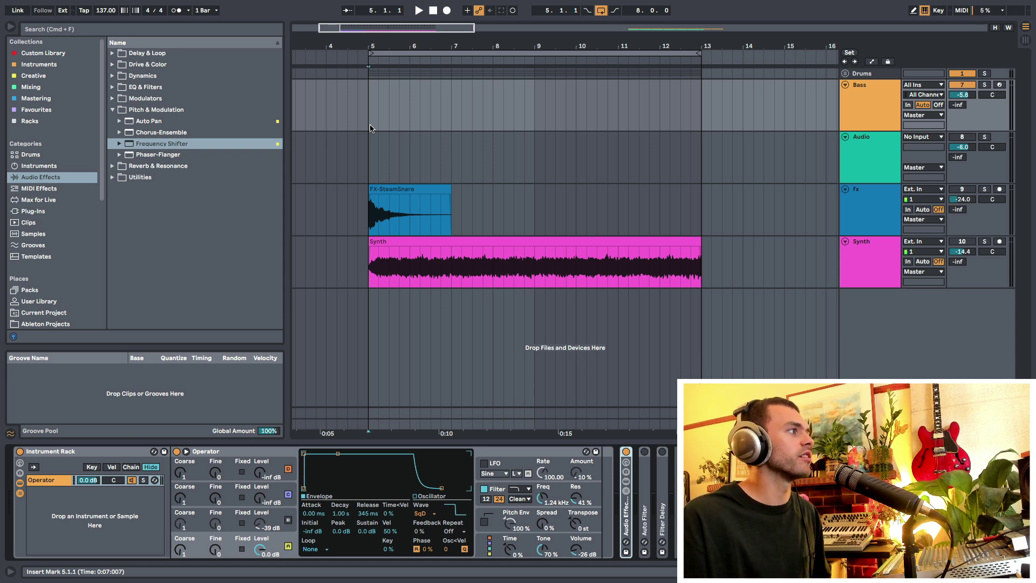
Add a Frequency Shifter after Operator on the Bass track, group it into an Audio Effect Rack and show its chain list.
drag(159, 141, 604, 512)
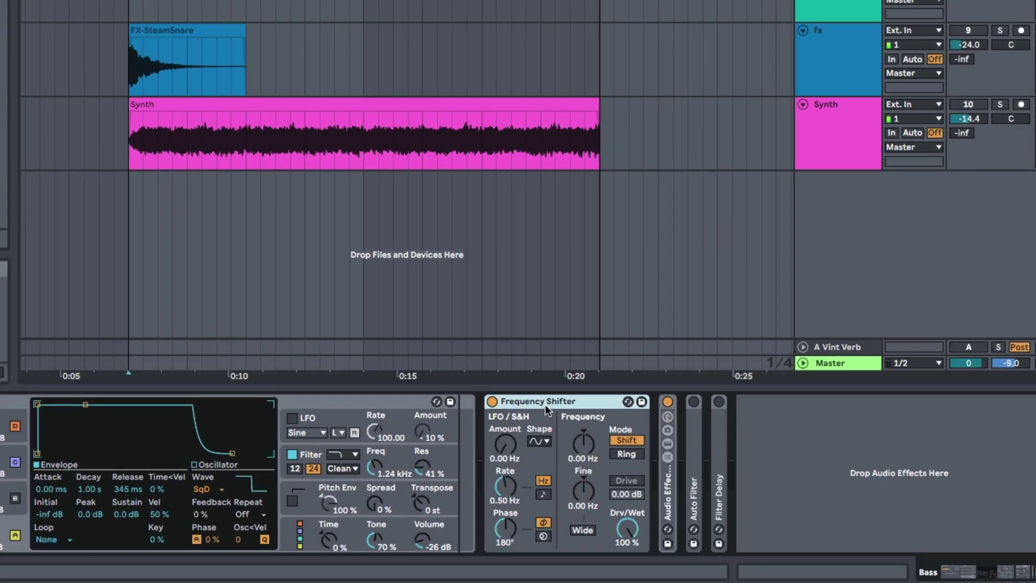
key(super+g)
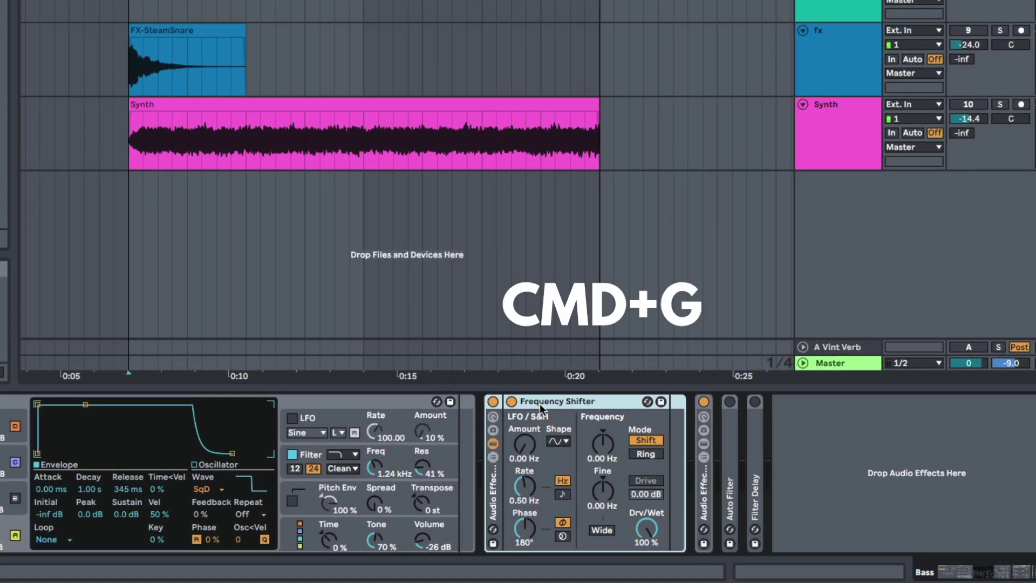
click(493, 444)
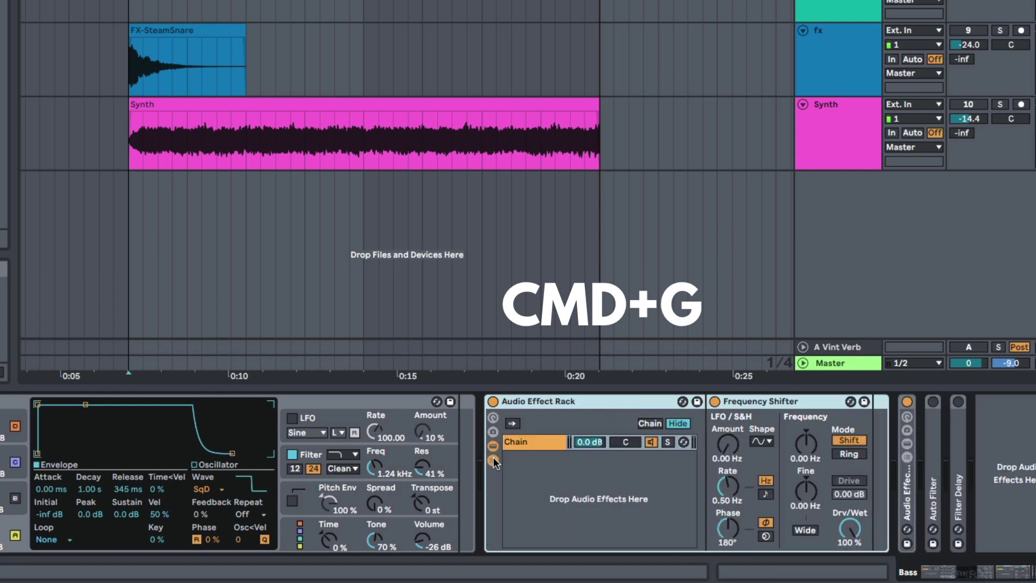
Create a second chain in the new rack named dry and rename the Frequency Shifter chain freq.
right_click(530, 465)
click(534, 471)
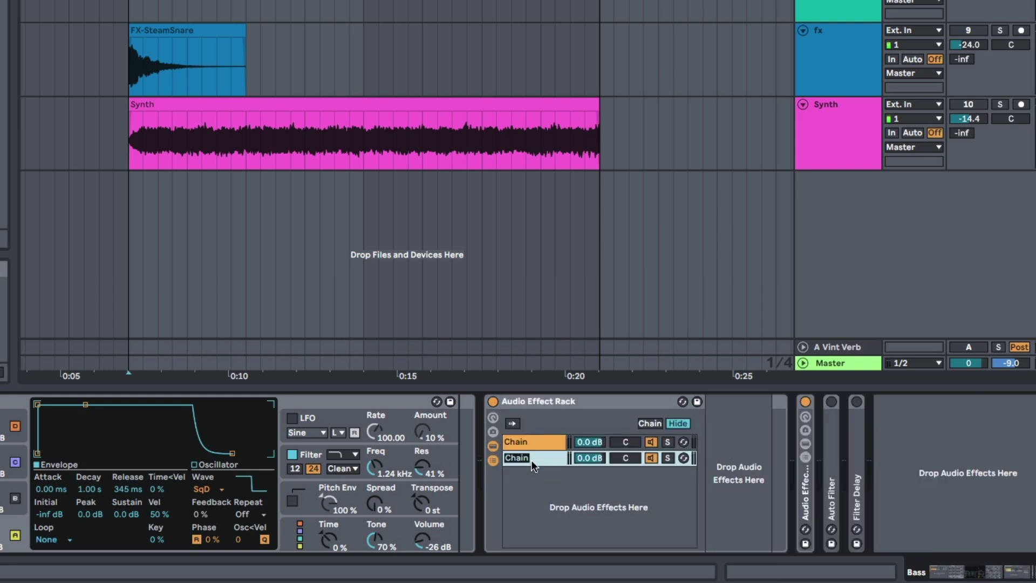
text(dry)
click(539, 441)
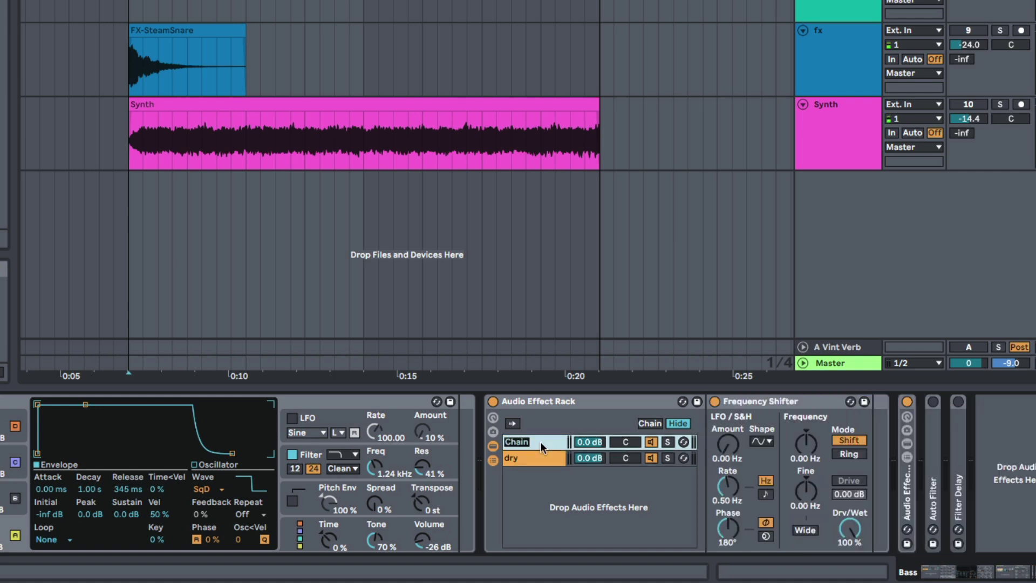
text(freq)
Switch off the freq chain and keep only the dry chain active to hear the unprocessed bass.
click(532, 463)
click(532, 446)
click(537, 456)
click(539, 443)
click(651, 458)
click(651, 444)
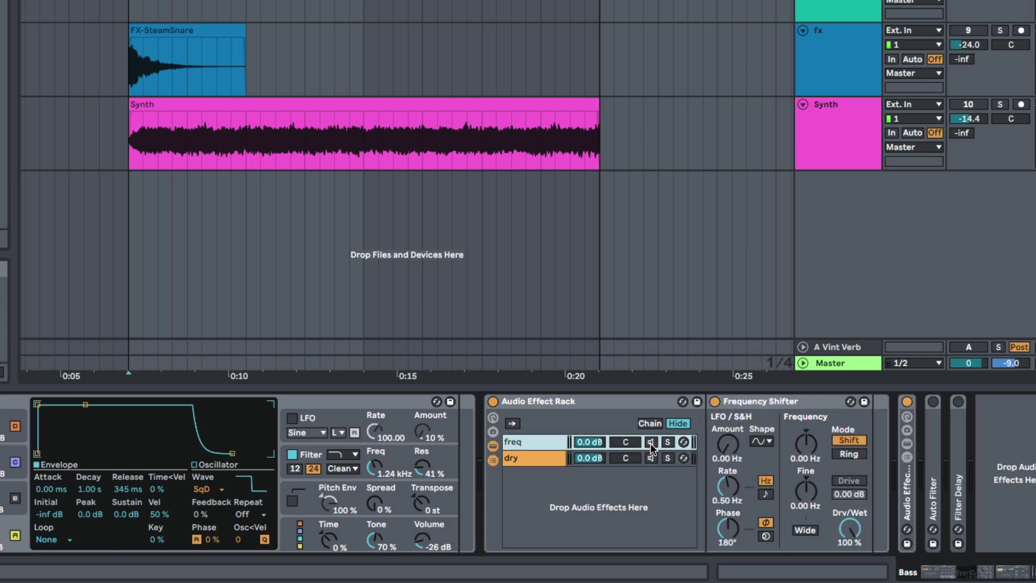
click(651, 457)
Reactivate the freq chain and set its Frequency Shifter's coarse frequency to -240 Hz.
click(524, 443)
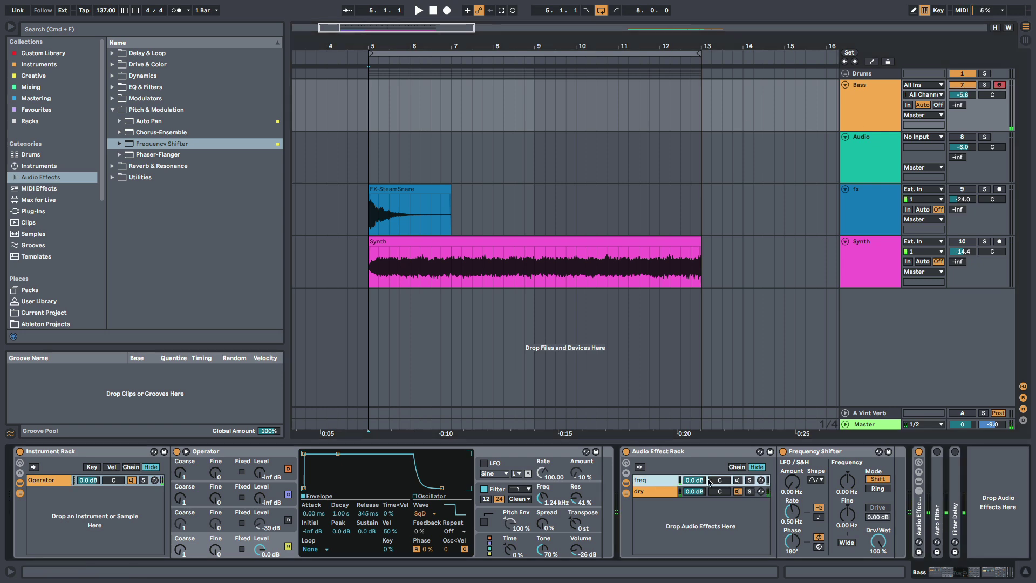
click(736, 479)
drag(849, 480, 849, 501)
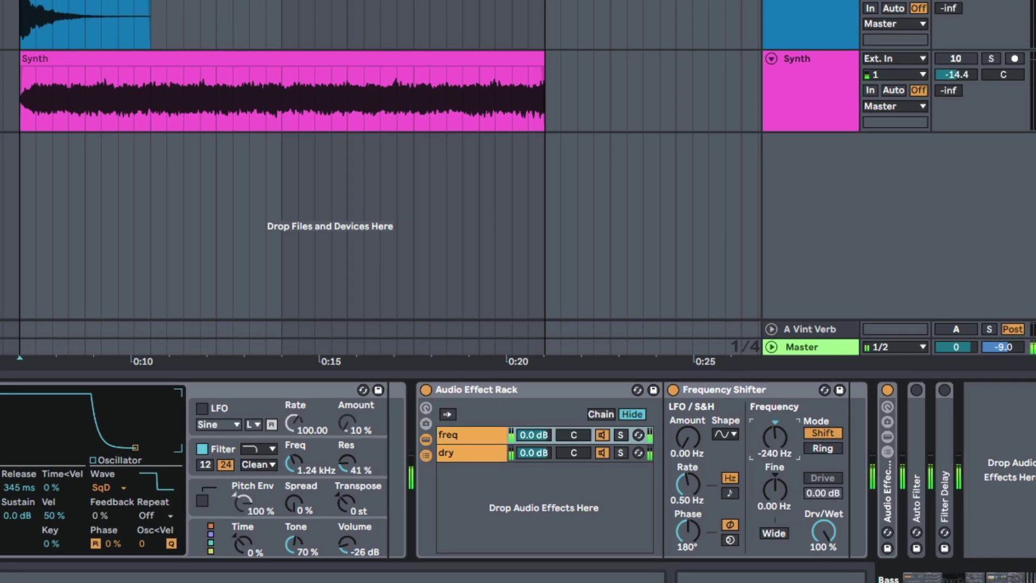
Compare the shifted bass with and without the dry chain, and try out the coarse frequency knob.
click(602, 453)
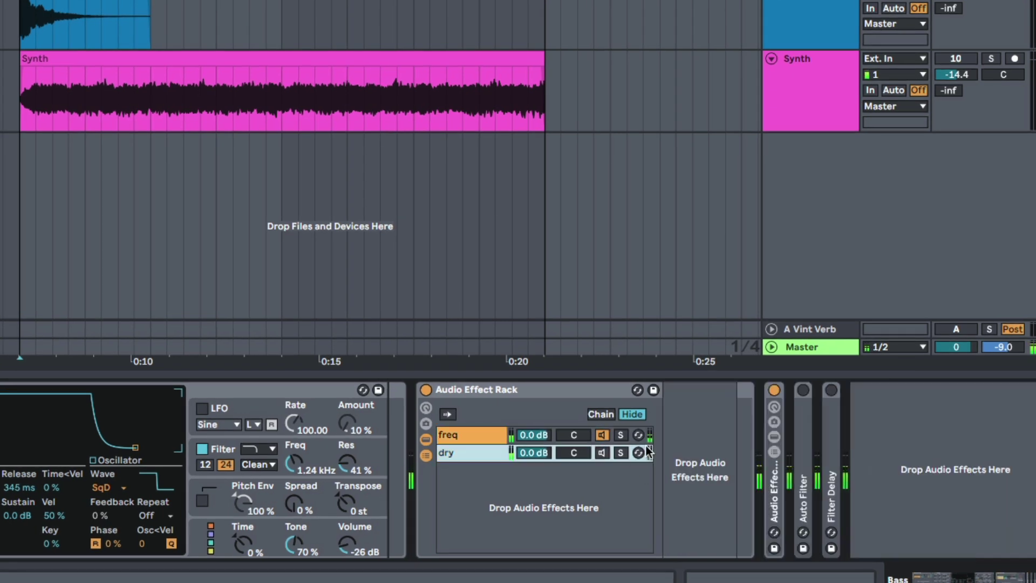
click(478, 432)
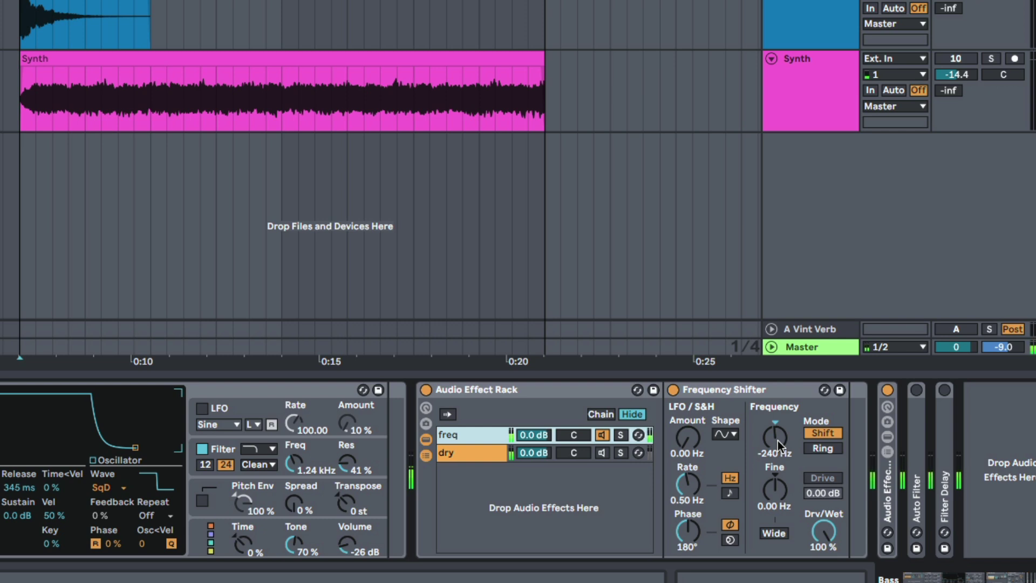
click(599, 452)
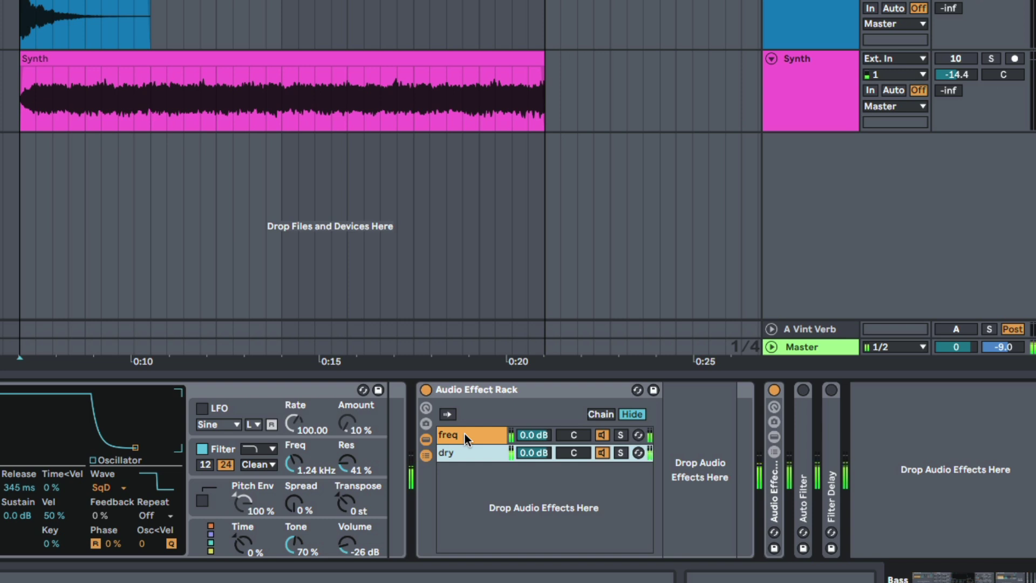
click(466, 452)
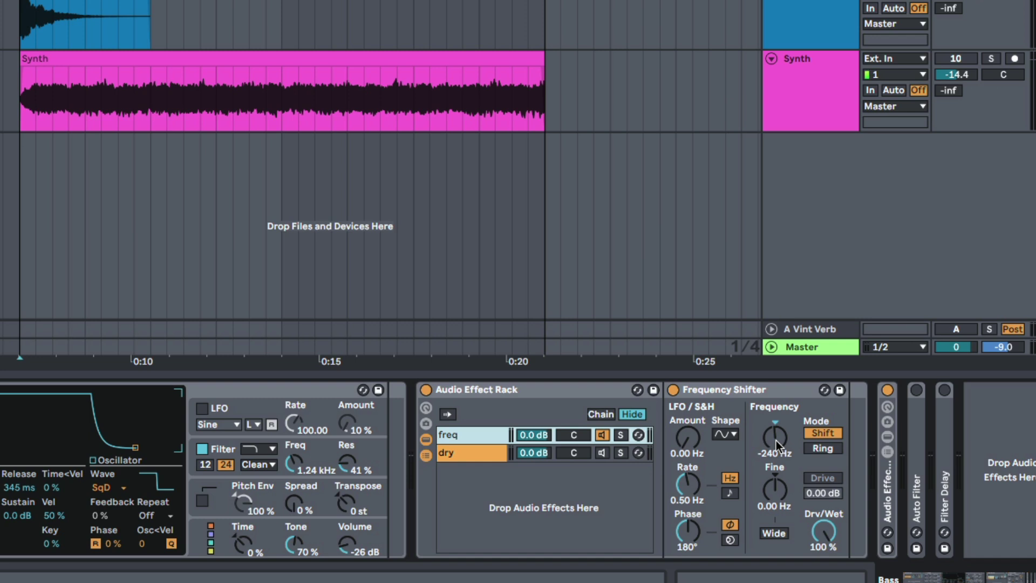
drag(771, 439, 772, 429)
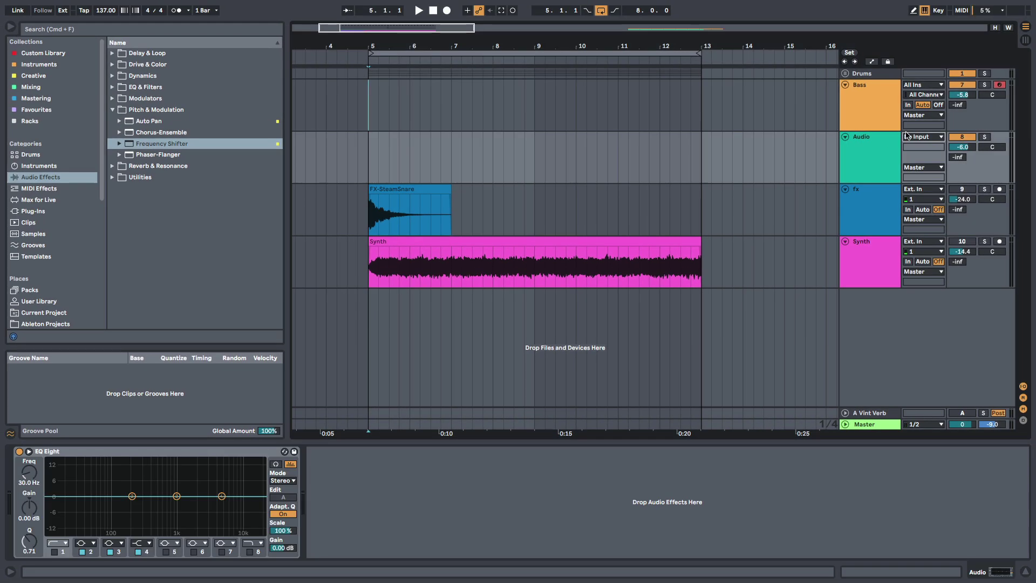
Route the Bass track into the Audio track, set its monitoring to In and arm it for recording.
click(923, 136)
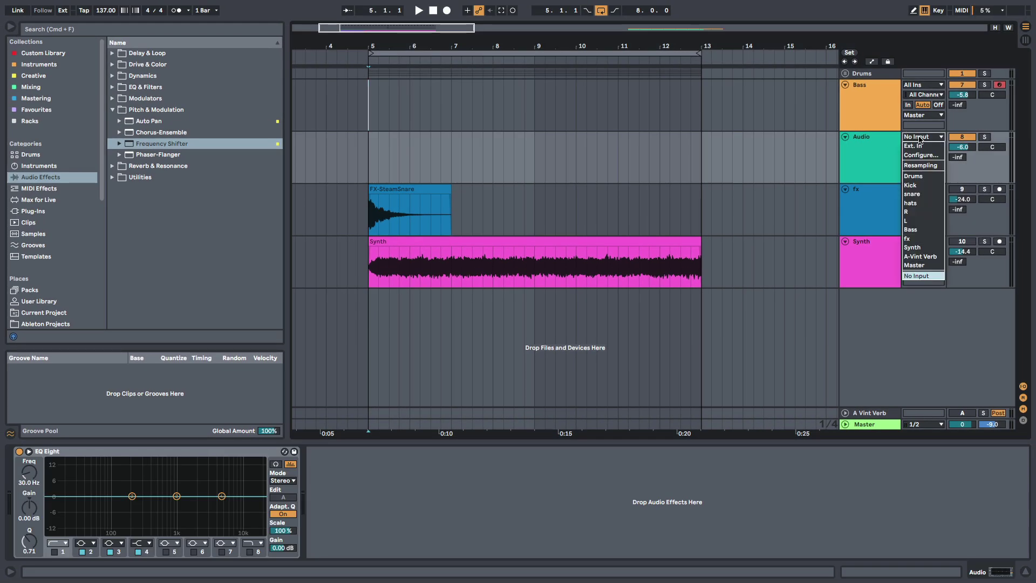
click(928, 230)
click(875, 153)
click(908, 158)
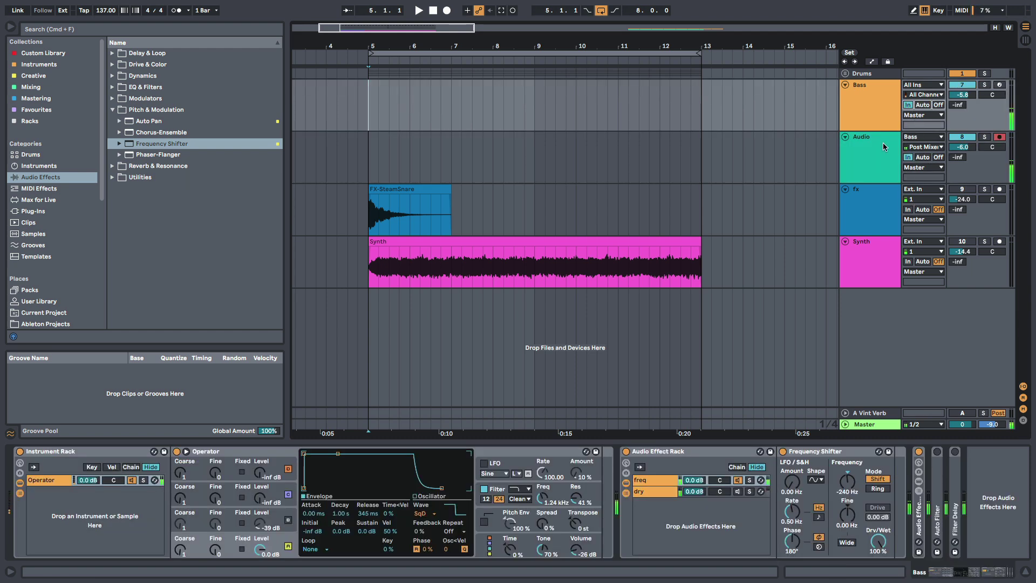
Record the Bass output onto the Audio track from 5.1.1 while raising Operator's volume to -17 dB.
click(365, 161)
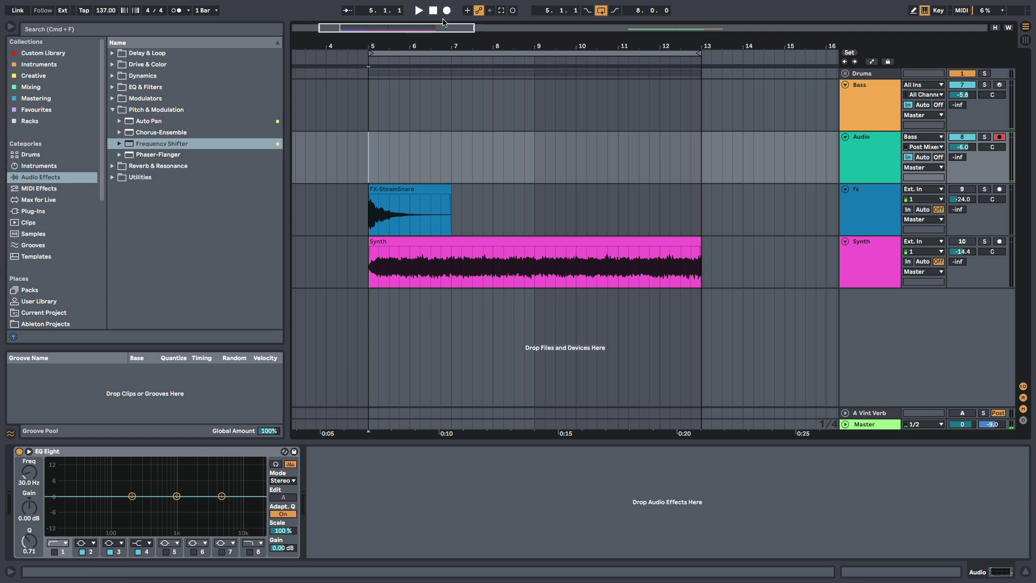
click(446, 10)
click(366, 120)
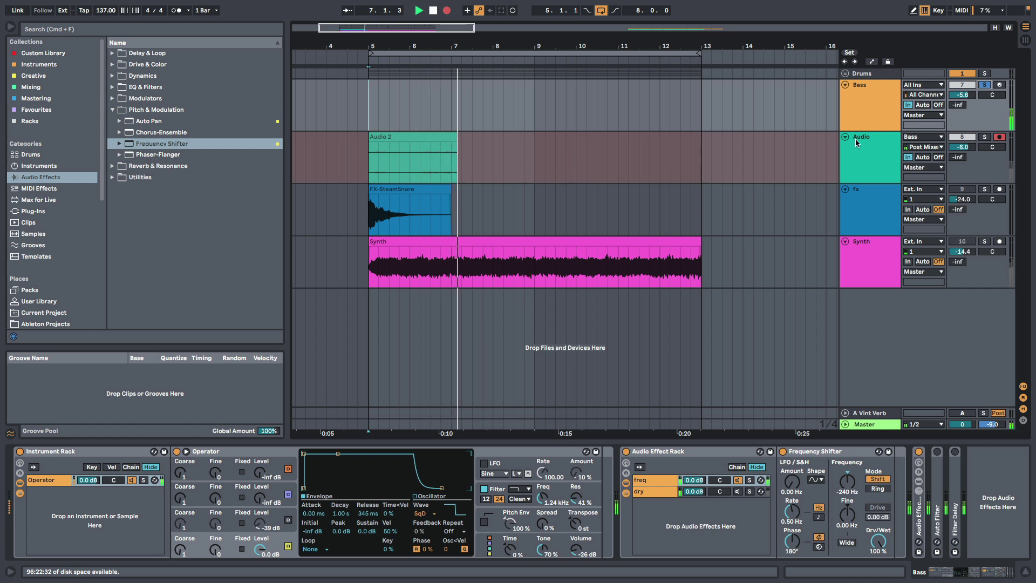
click(858, 105)
drag(575, 550, 575, 535)
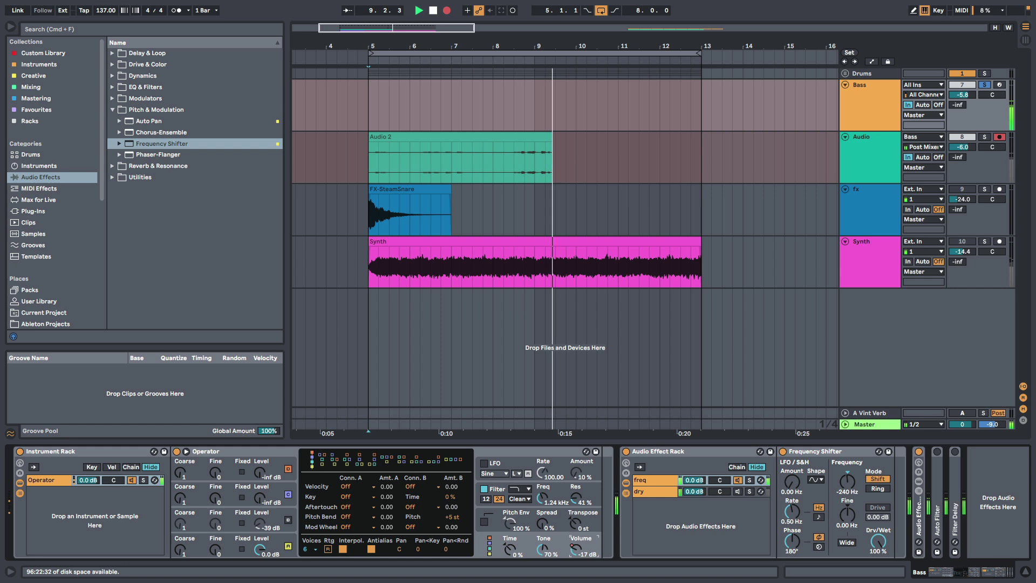
mouse_move(847, 481)
mouse_down()
mouse_move(847, 494)
mouse_move(846, 479)
mouse_up()
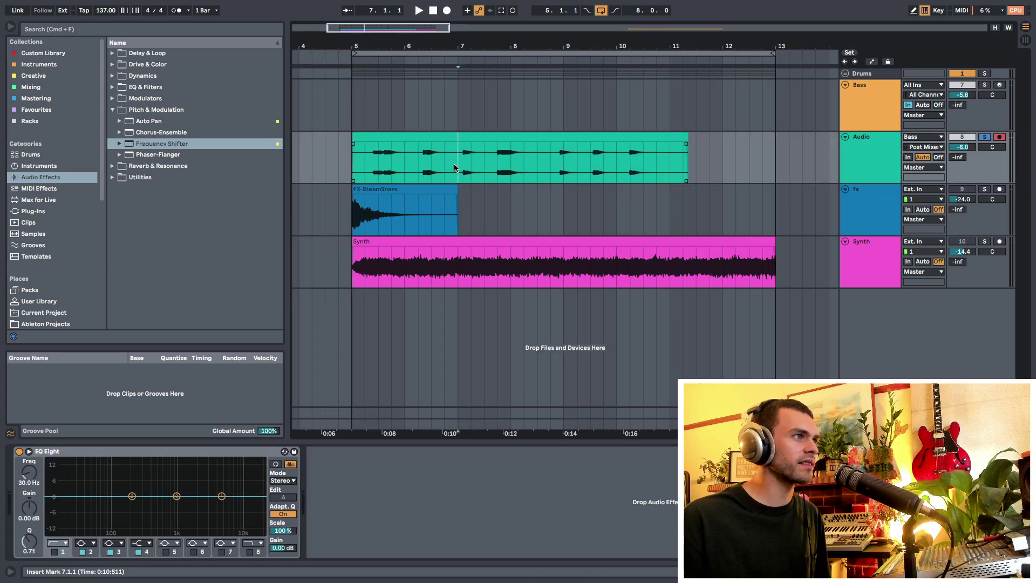
Audition the recorded bass hits starting at 7.1.1 and 6.2.1 on the Audio track.
drag(458, 167, 482, 169)
key(space)
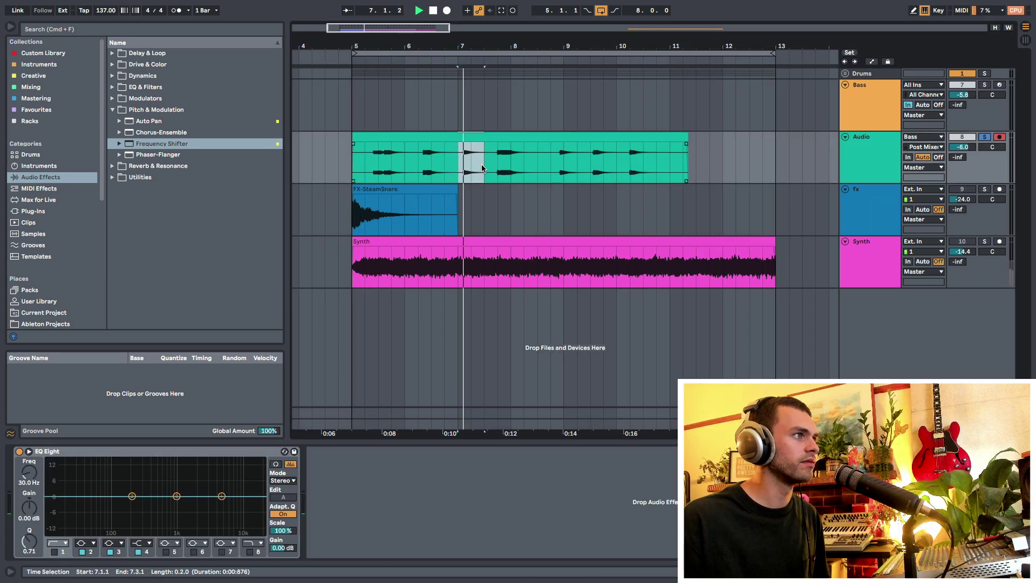
key(space)
click(416, 167)
key(space)
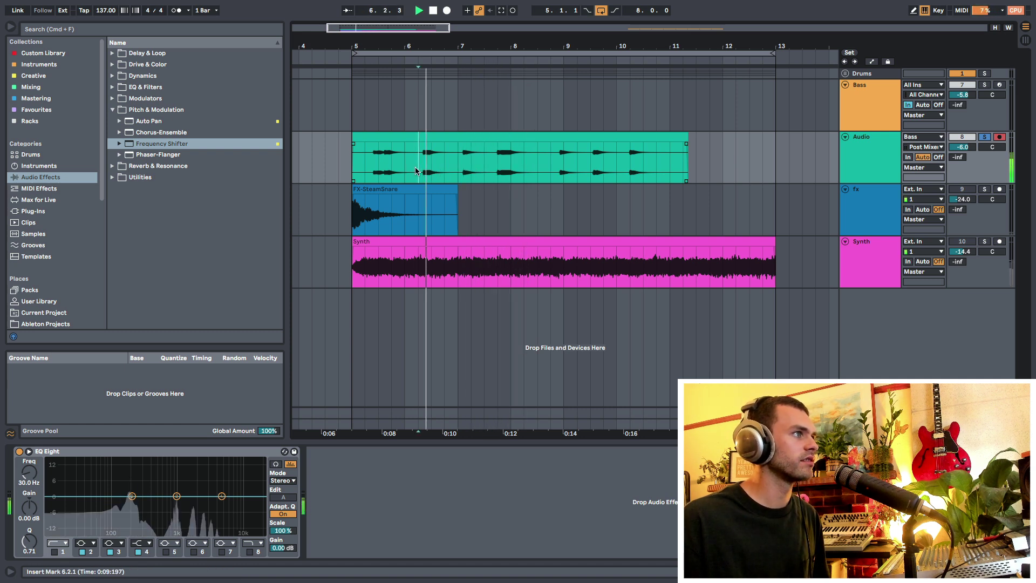
key(space)
Split out the bass hit between 6.2.1 and 7.1.1 and delete the rest of the recording around it.
drag(416, 167, 462, 170)
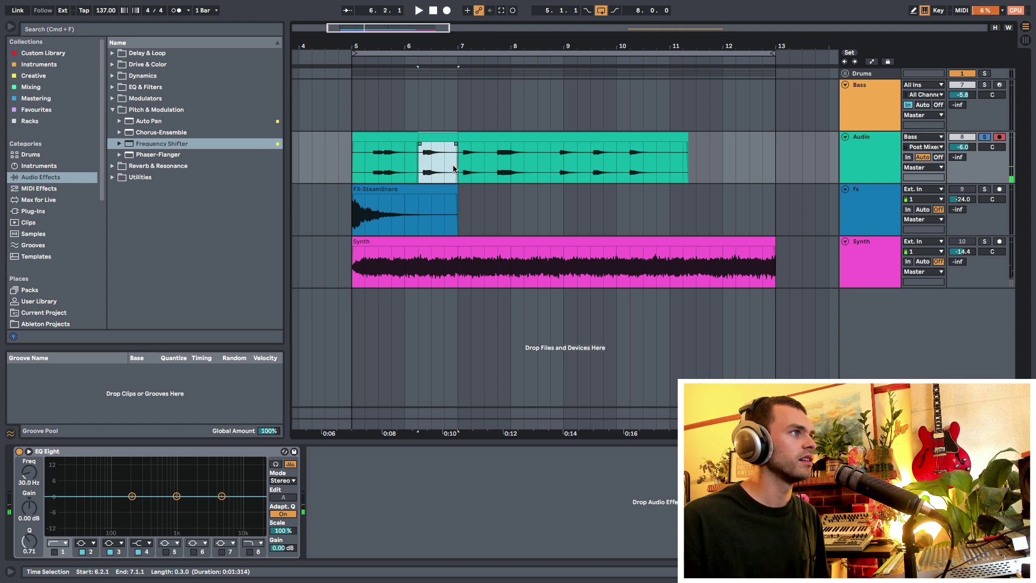
key(super+e)
key(Delete)
click(485, 148)
click(488, 133)
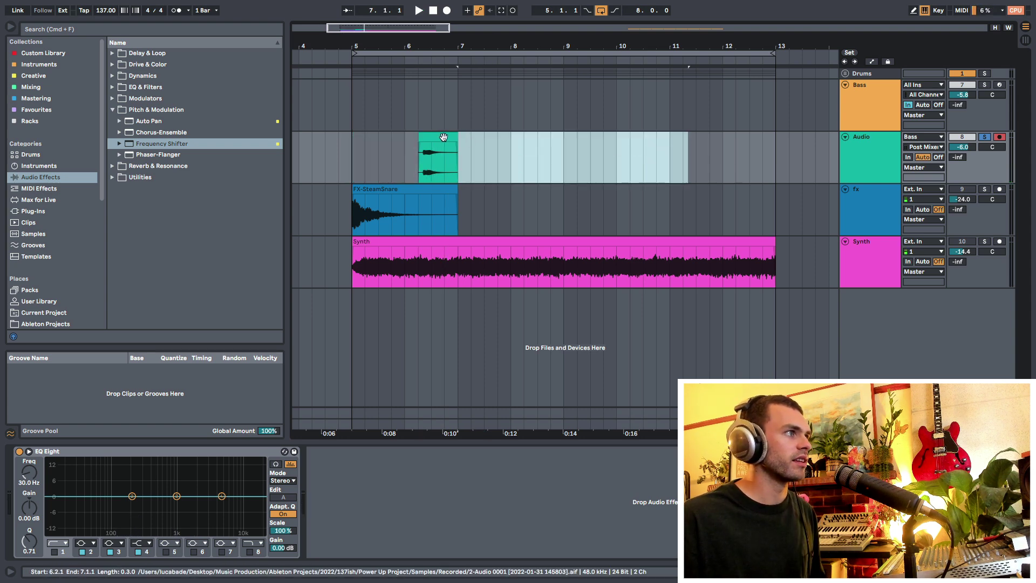
key(Delete)
Trim the clip's silent start up to the bass hit just after 6.2.2 and consolidate it.
click(444, 136)
drag(424, 43, 424, 108)
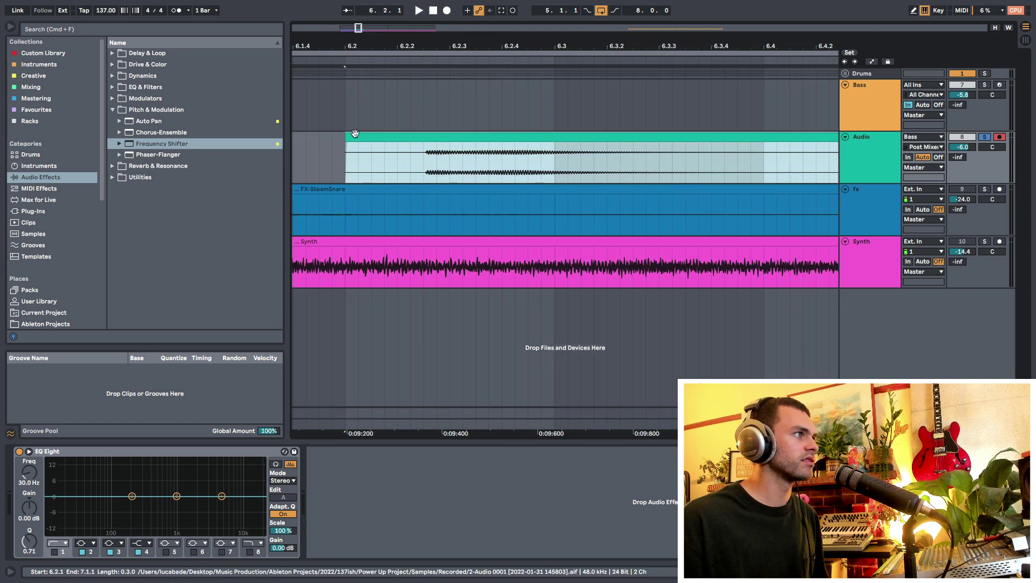
drag(346, 149, 427, 147)
drag(432, 46, 477, 5)
click(534, 145)
click(484, 135)
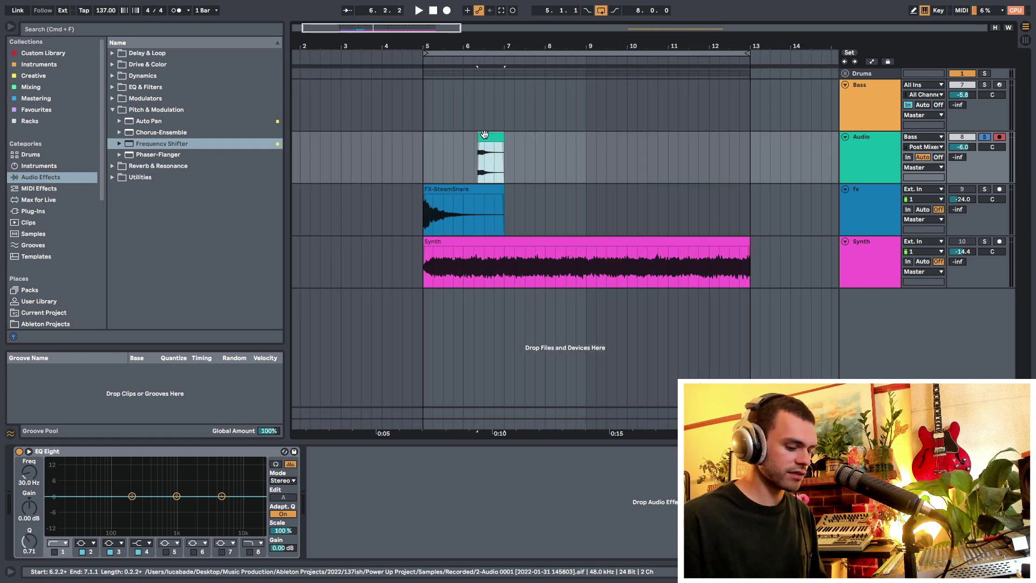
key(super+j)
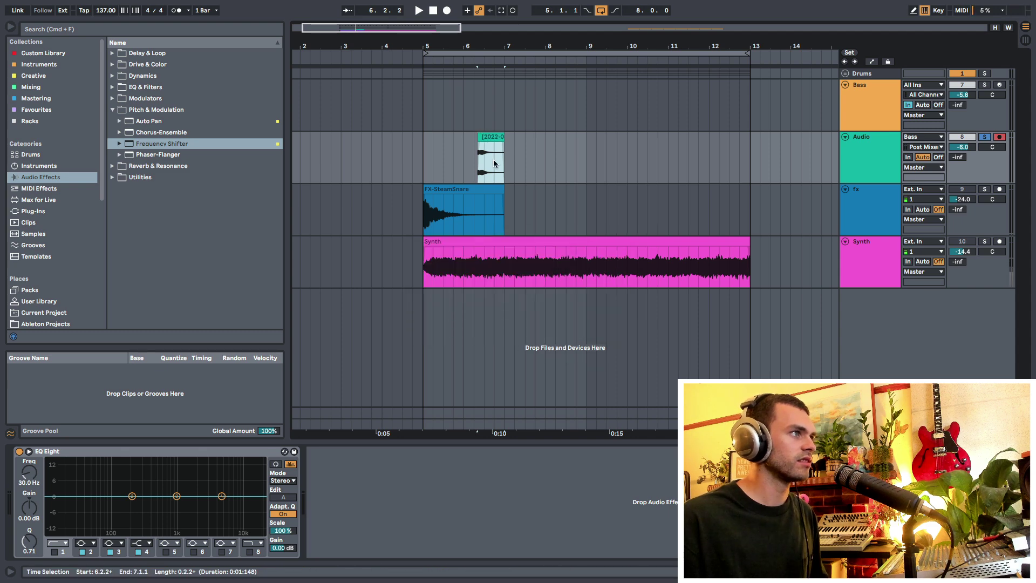
Add the consolidated bass hit to the Bass track's Instrument Rack as a new sampler chain, with the Operator chain switched off.
drag(502, 137, 632, 142)
click(883, 122)
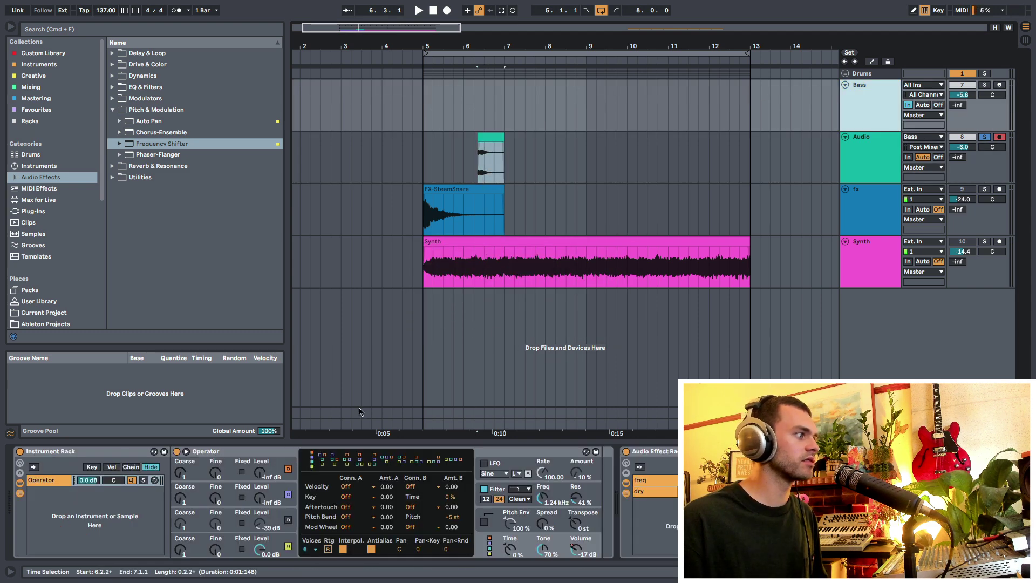
click(35, 481)
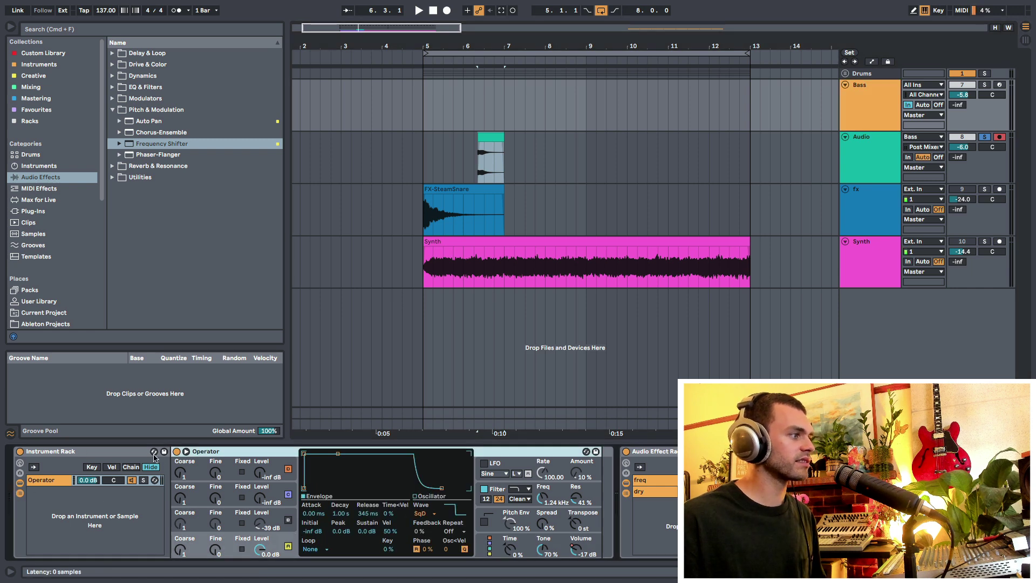
click(134, 458)
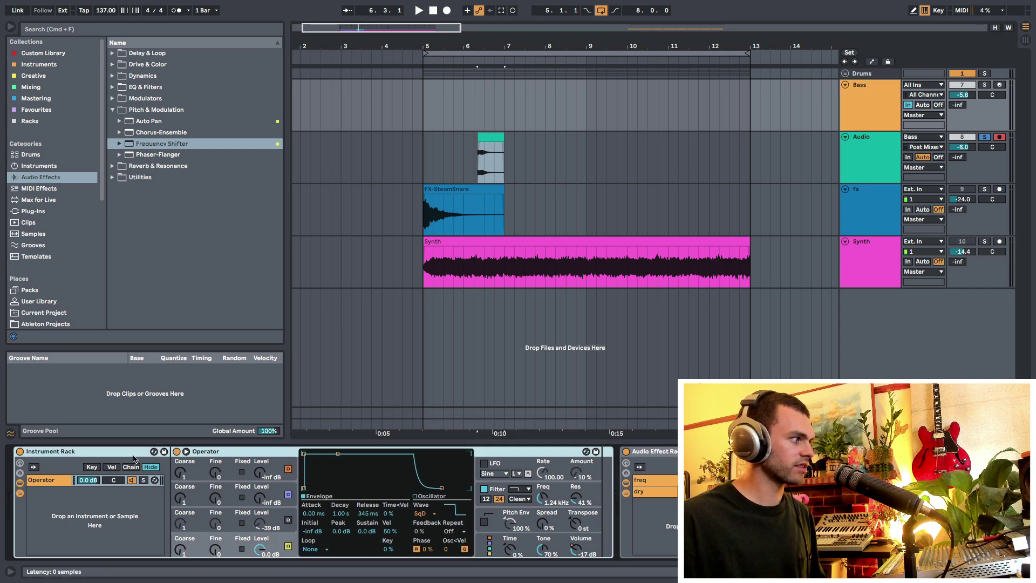
double_click(134, 453)
click(22, 492)
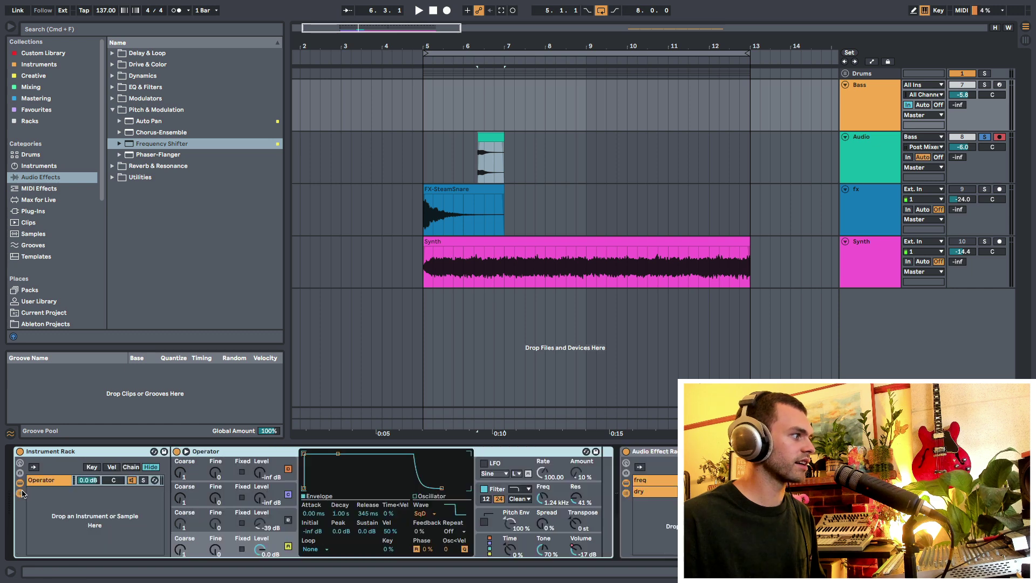
drag(490, 137, 94, 519)
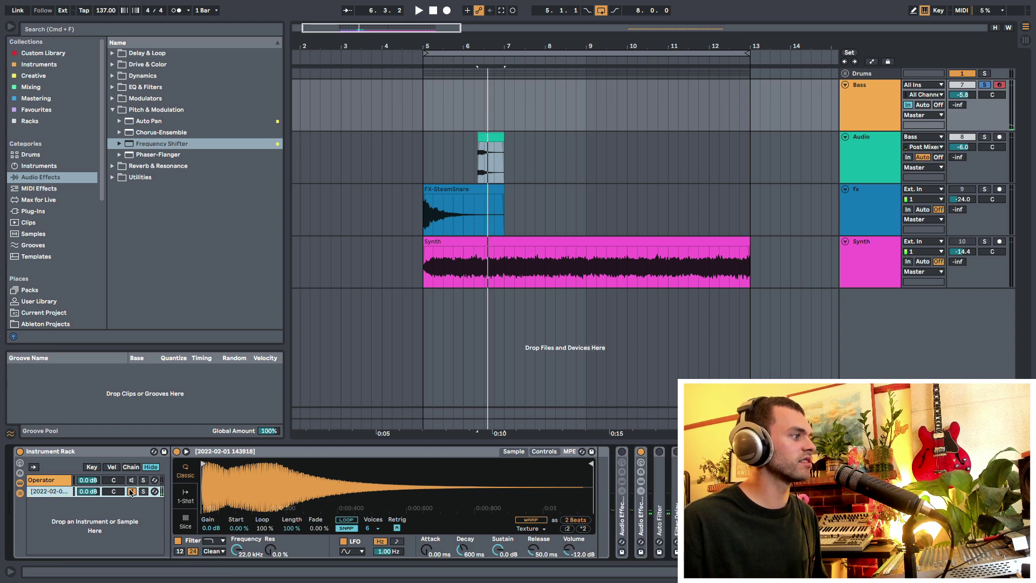
click(55, 481)
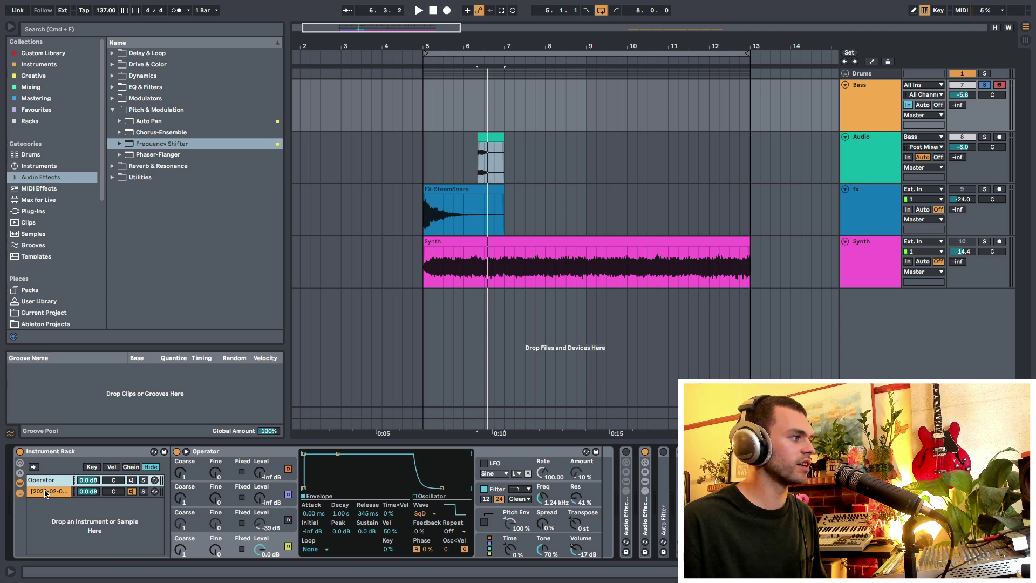
click(75, 490)
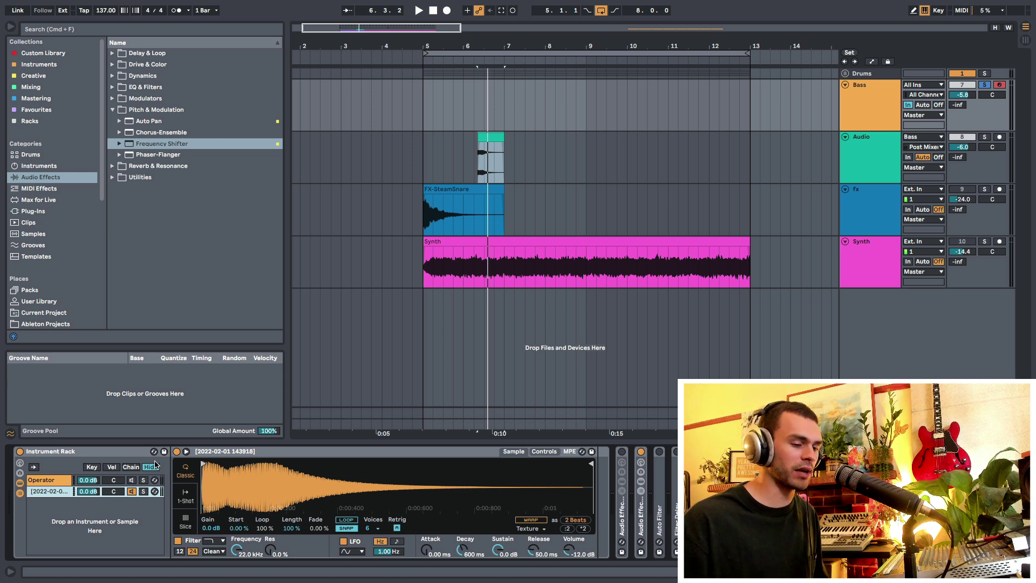
Compare the sound of the Operator chain and the resampled-hit chain by playing notes while switching each chain on and off.
key(a)
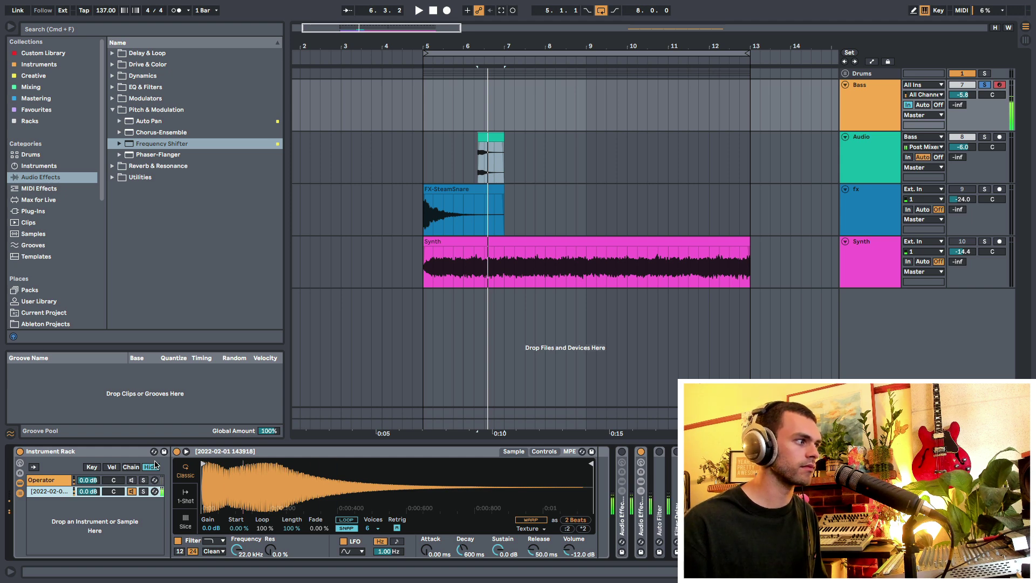
click(129, 480)
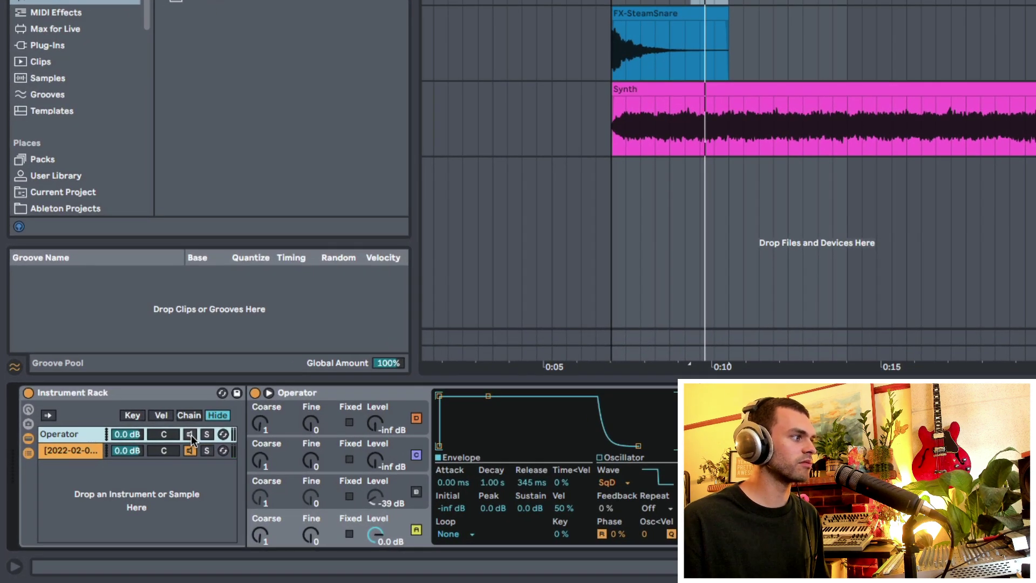
click(190, 452)
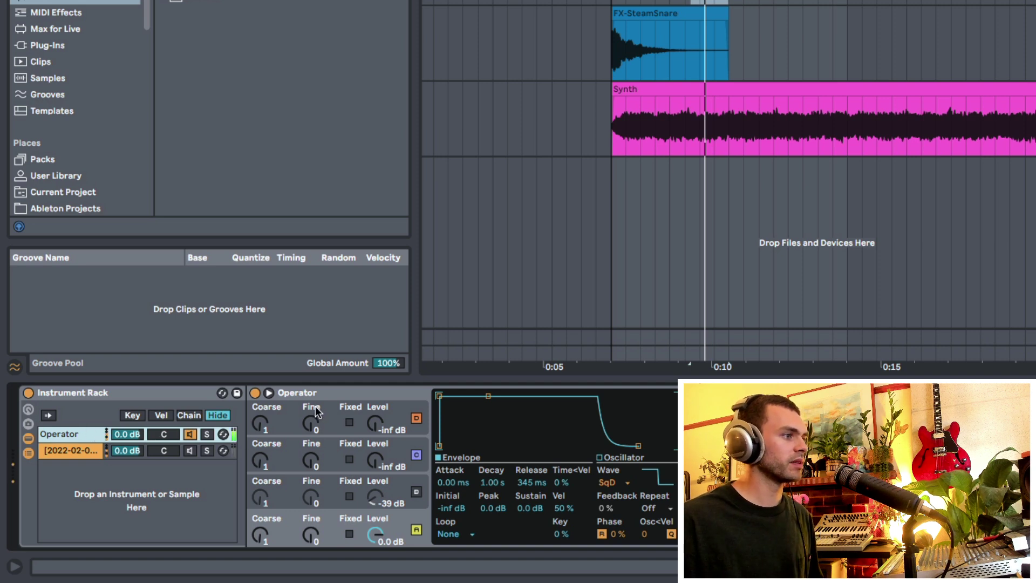
click(189, 450)
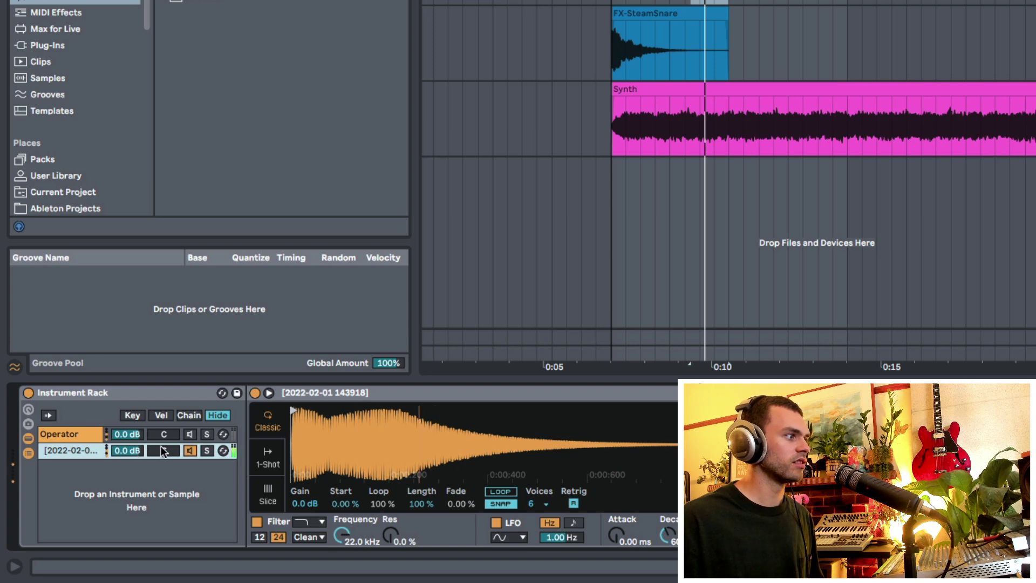
click(190, 434)
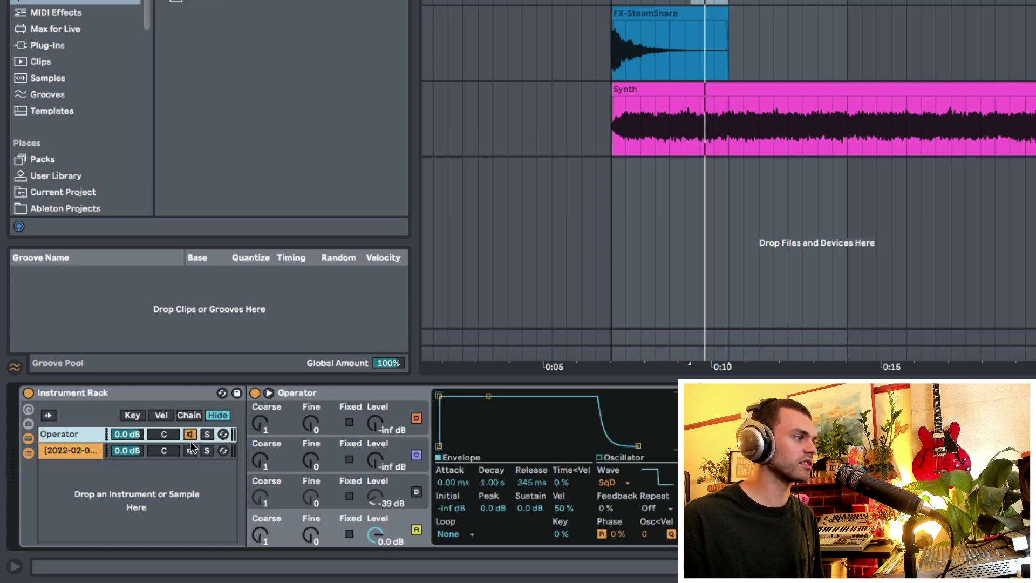
click(189, 452)
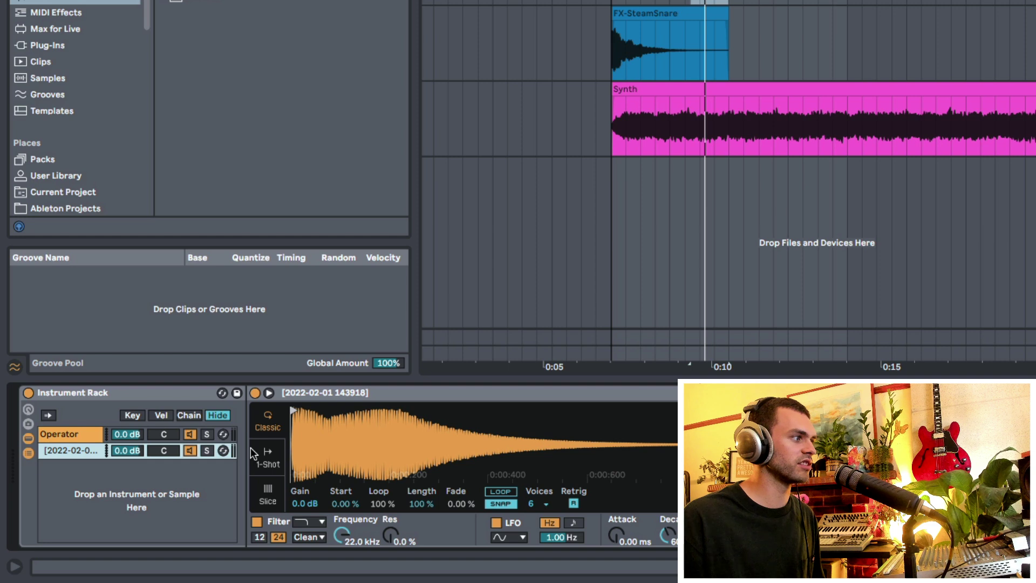
click(190, 435)
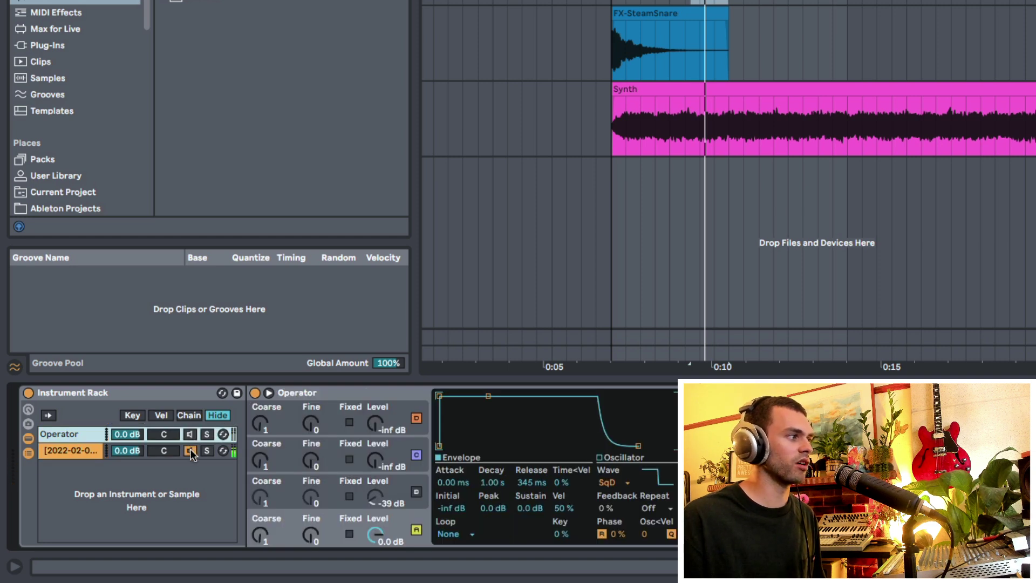
Convert the resampled hit's Simpler to Sampler, set its root key to C1 and audition it in different octaves.
click(99, 453)
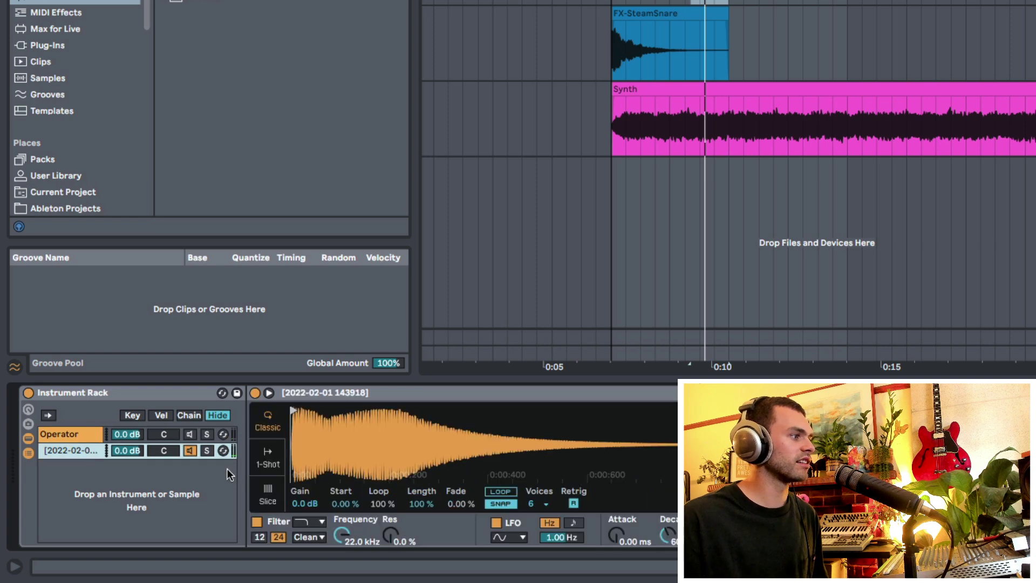
right_click(401, 390)
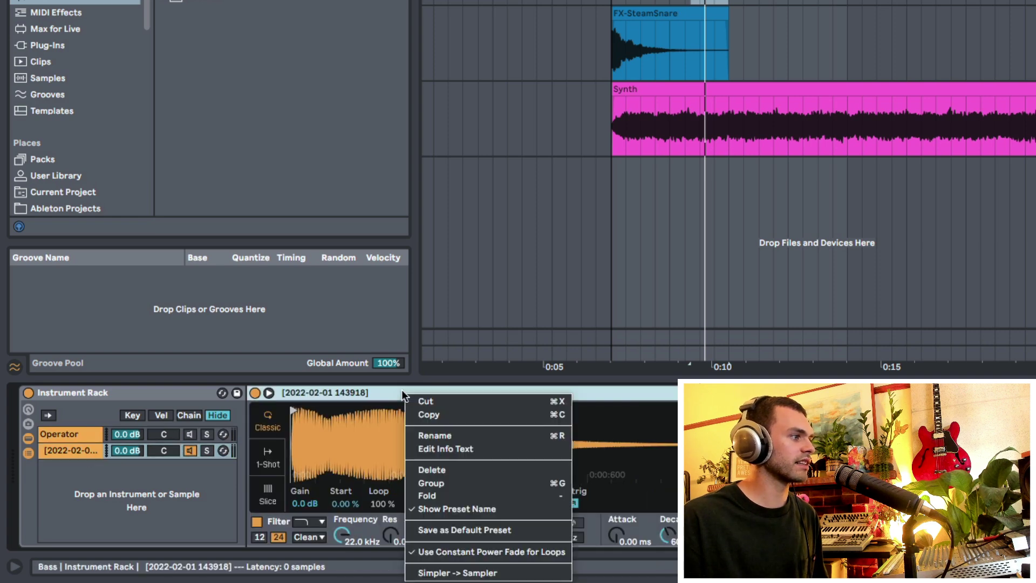
click(479, 572)
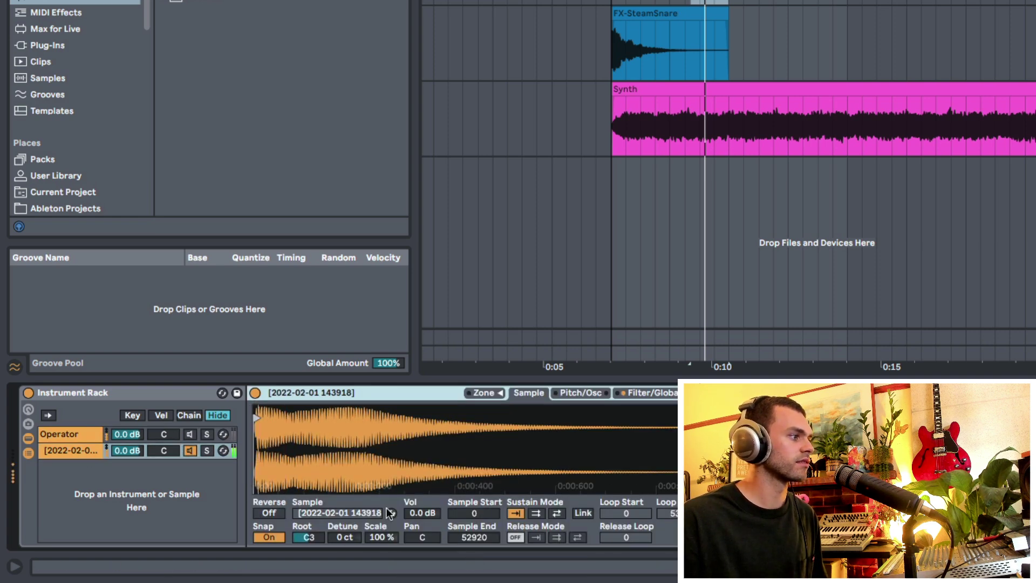
key(x)
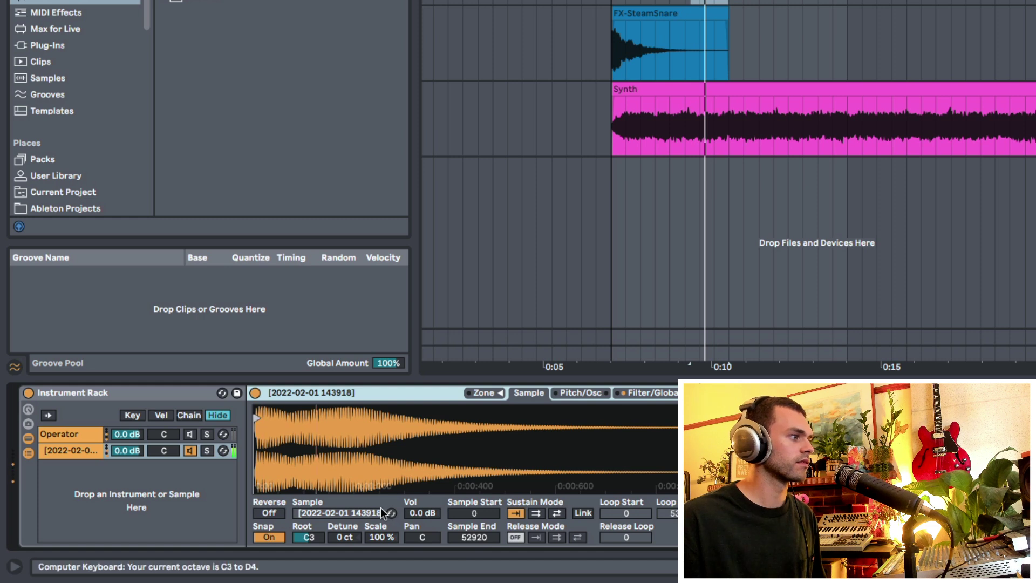
click(306, 540)
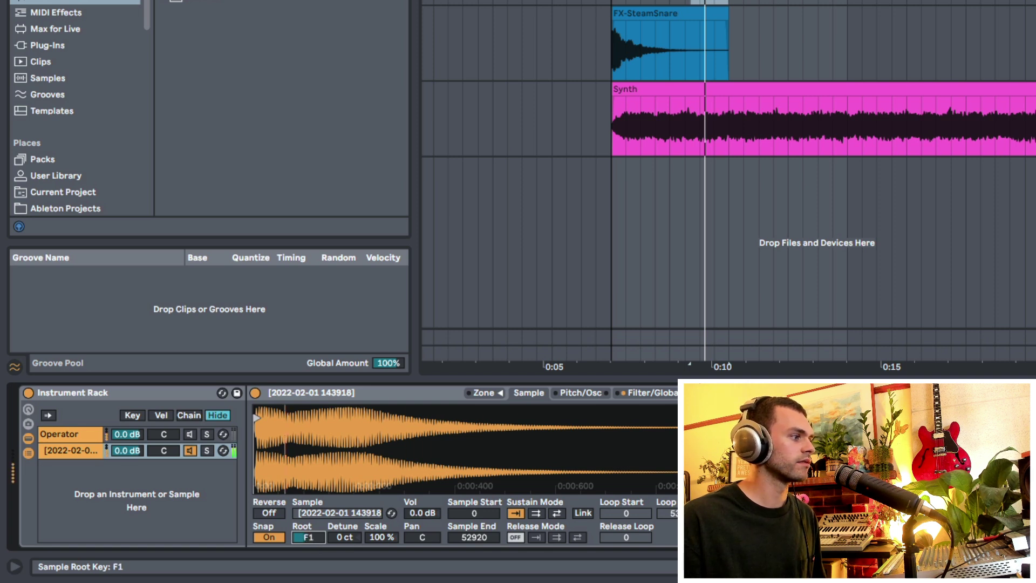
drag(317, 538, 316, 543)
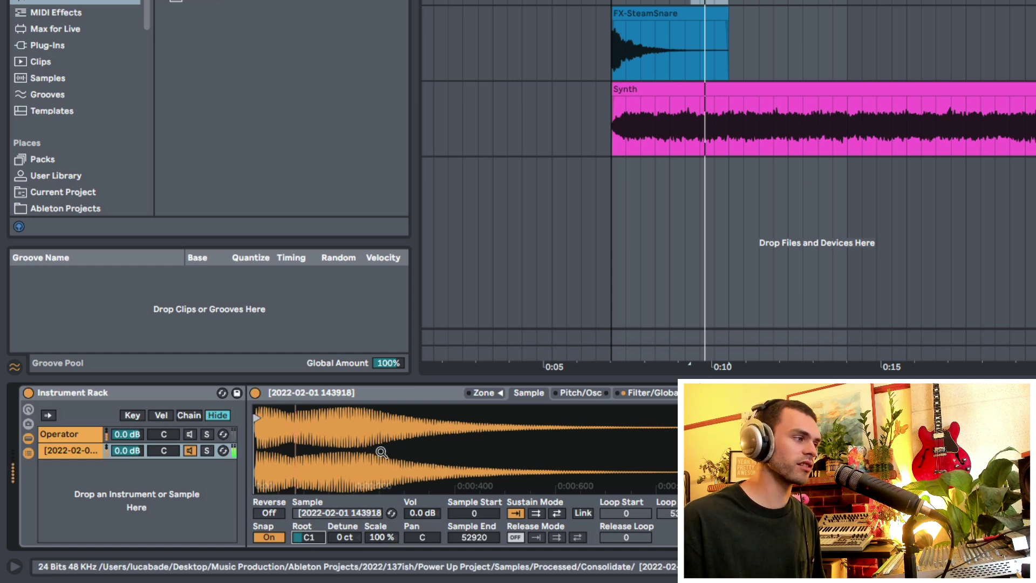
key(z)
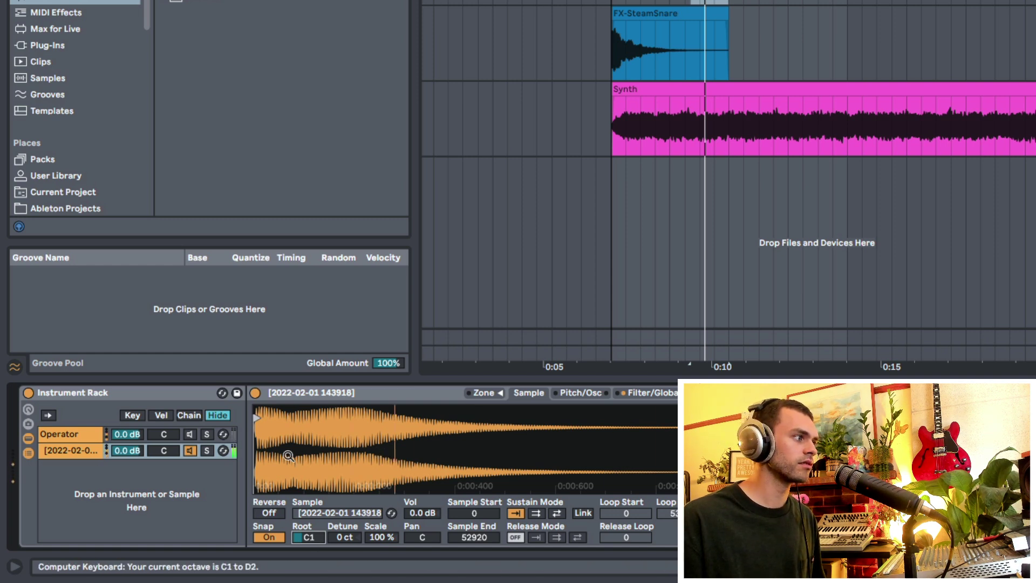
Switch the Operator chain on beside the sample chain and set Sampler's volume envelope to -inf dB sustain and 1.15 s decay.
click(190, 435)
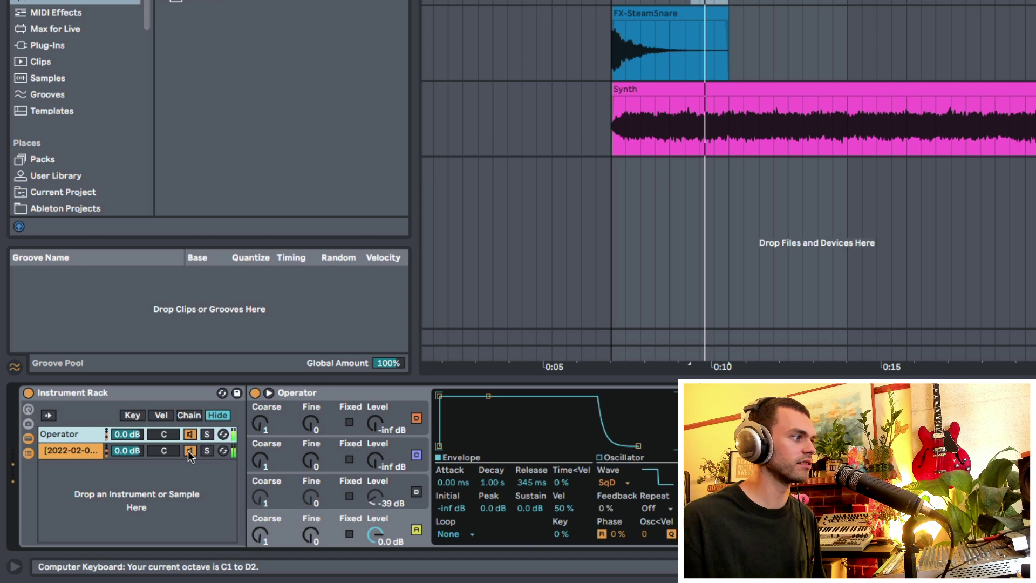
click(188, 451)
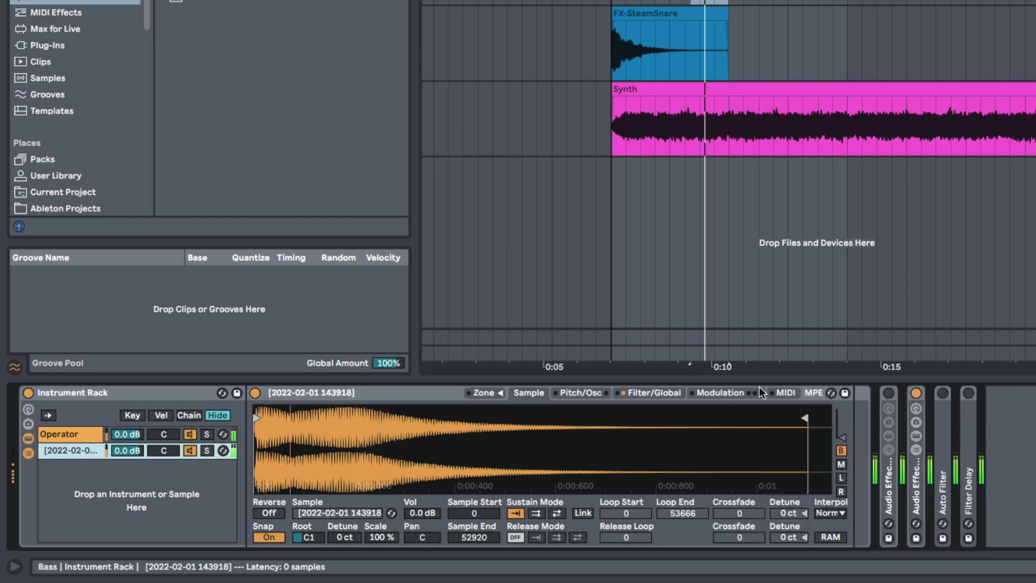
click(655, 393)
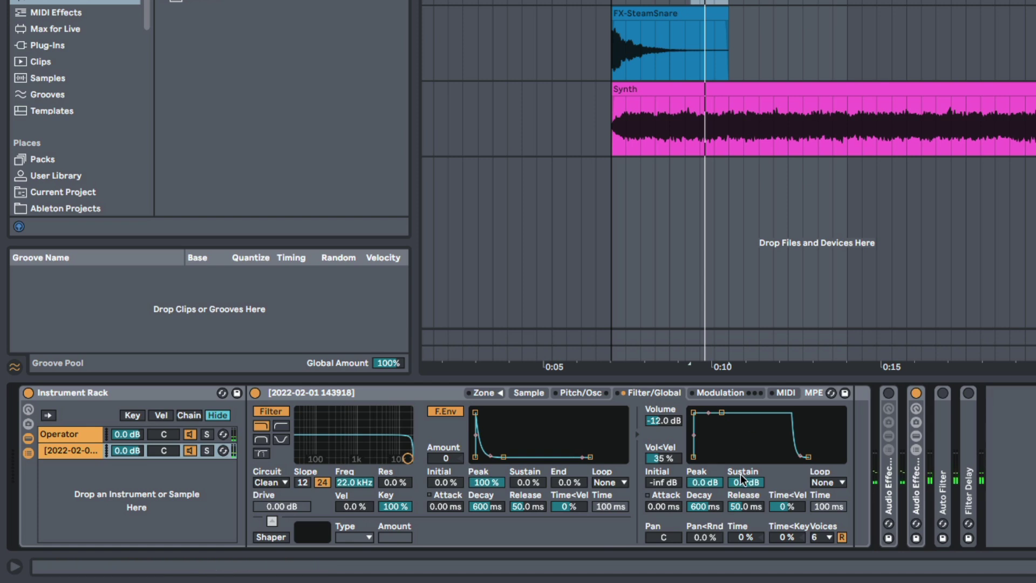
drag(743, 488, 744, 572)
drag(745, 482, 746, 421)
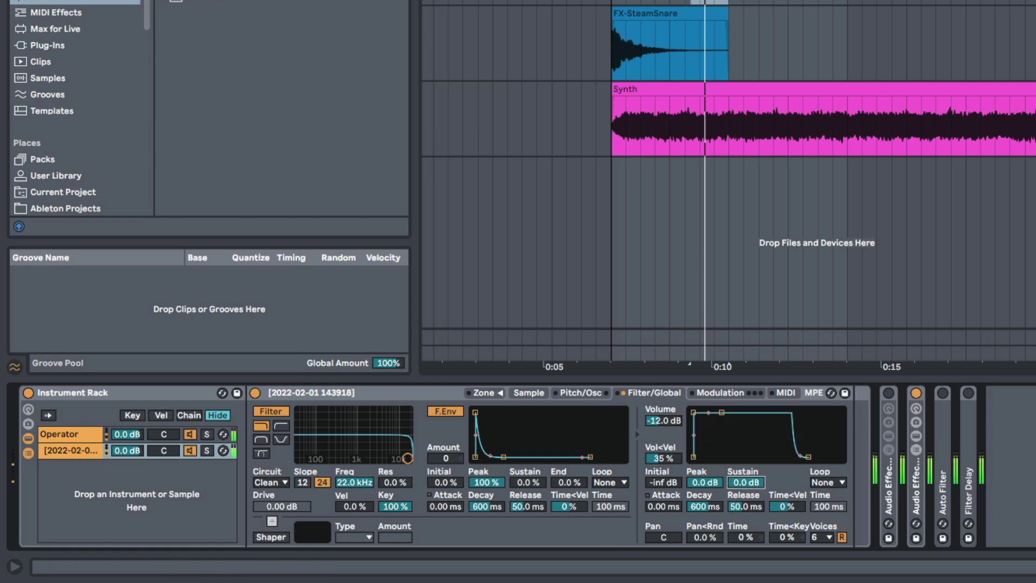
drag(746, 482, 745, 542)
drag(718, 510, 718, 494)
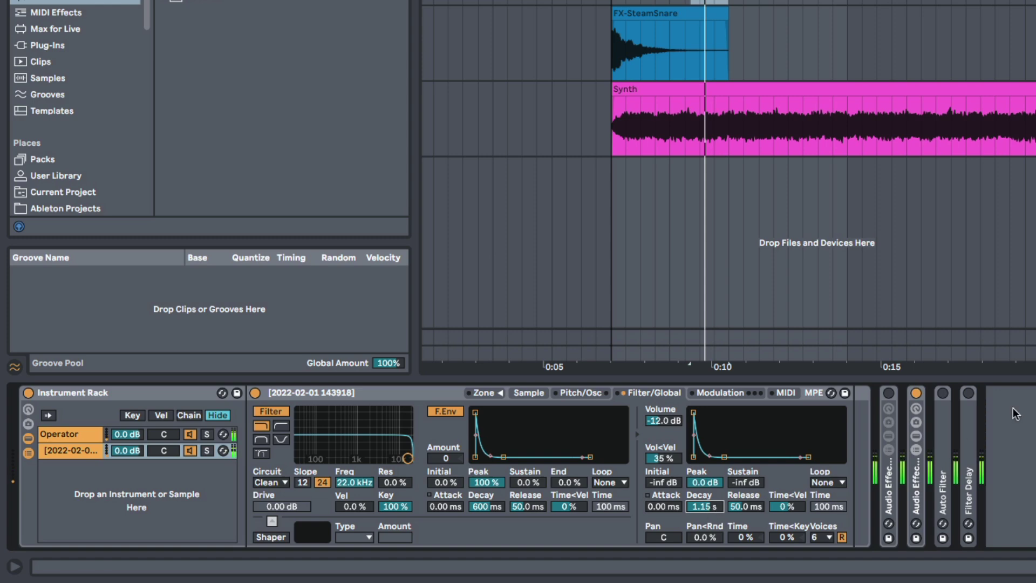
Unfold and switch on the Bass track's Auto Filter and set its cutoff frequency to 2.29 kHz.
double_click(944, 410)
click(942, 392)
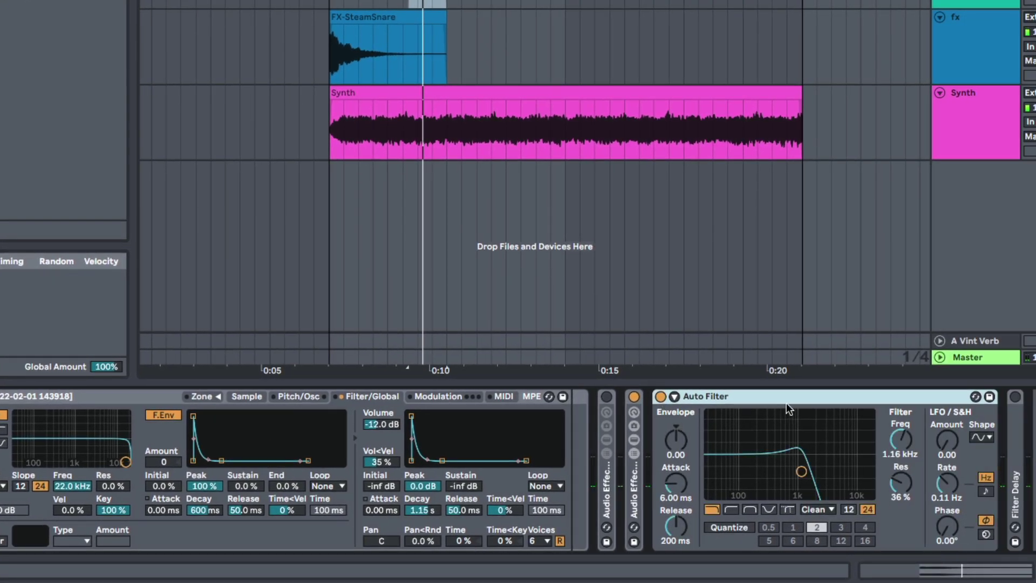
mouse_move(902, 439)
mouse_down()
mouse_move(902, 416)
mouse_move(901, 447)
mouse_up()
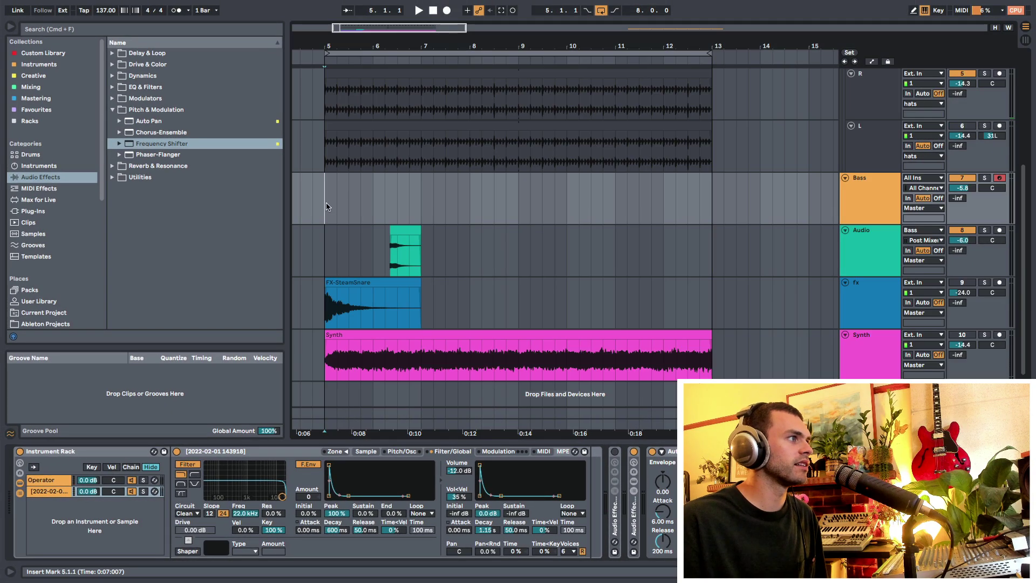
Write a looping one-bar Bass clip from bar 5 to 13 with C1 at 1.1.3, 1.2.2 and 1.3, and D#1 at 1.3.4 and 1.4.3.
drag(326, 206, 419, 203)
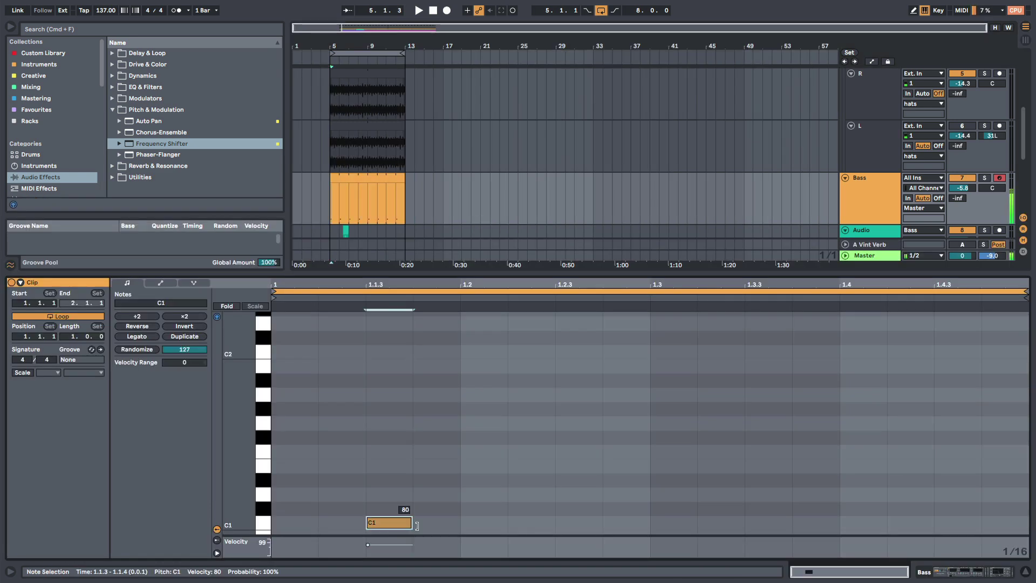
drag(415, 522, 815, 486)
key(space)
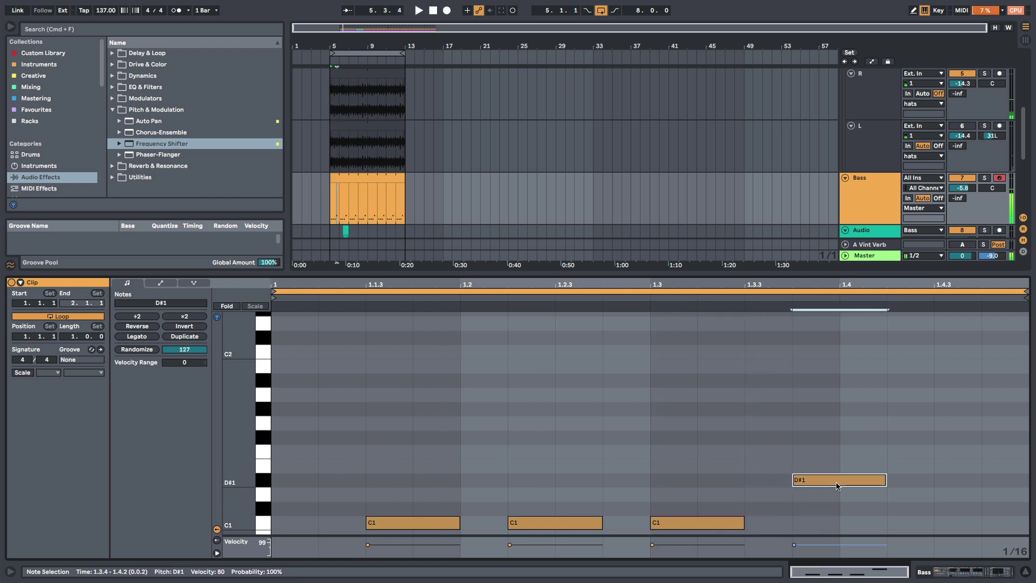
drag(837, 486, 991, 489)
key(space)
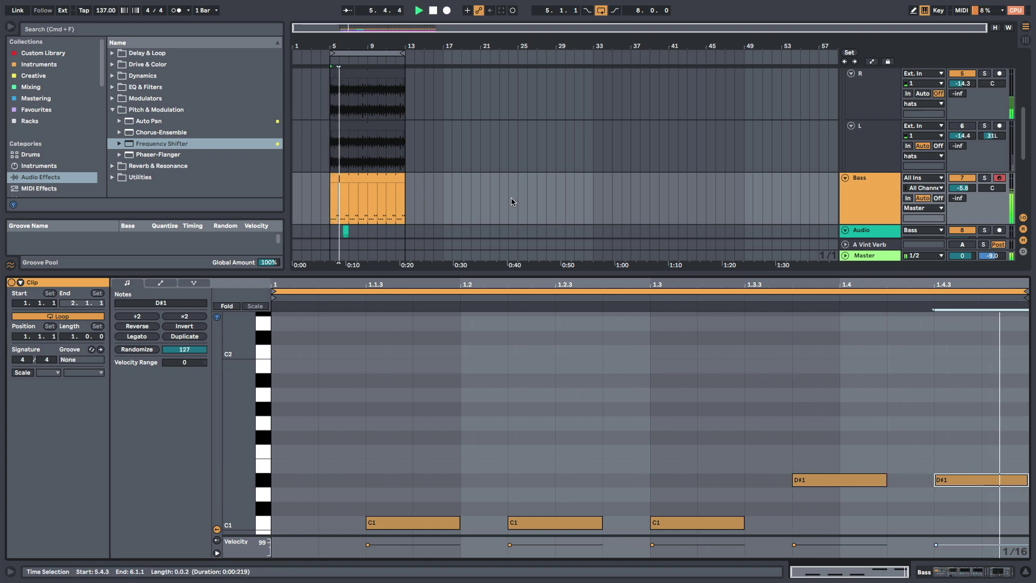
Return to the Bass track's devices and lower the Auto Filter cutoff to 1.27 kHz while the loop plays.
key(shift+Tab)
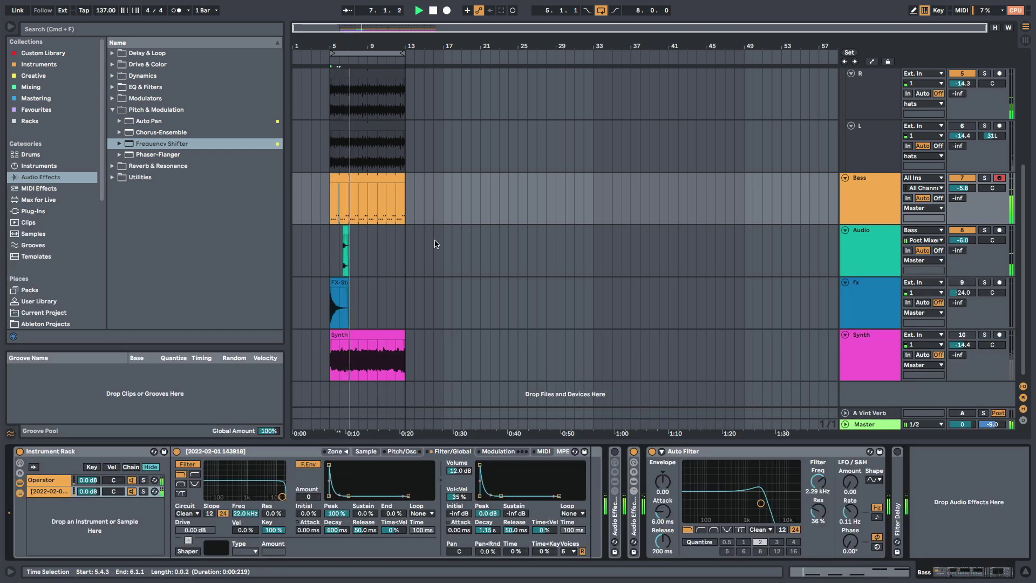
click(879, 213)
mouse_move(823, 489)
mouse_down()
mouse_move(824, 519)
mouse_move(824, 500)
mouse_up()
key(space)
Unfold and switch on the Bass track's Filter Delay, lower its L+R volume to -13 dB and play the loop.
double_click(897, 497)
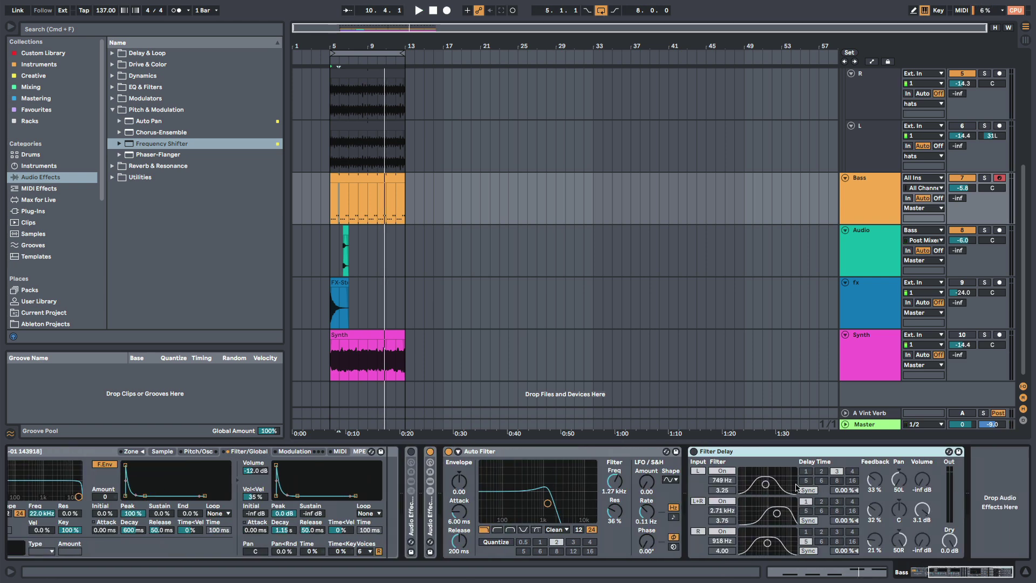
click(694, 451)
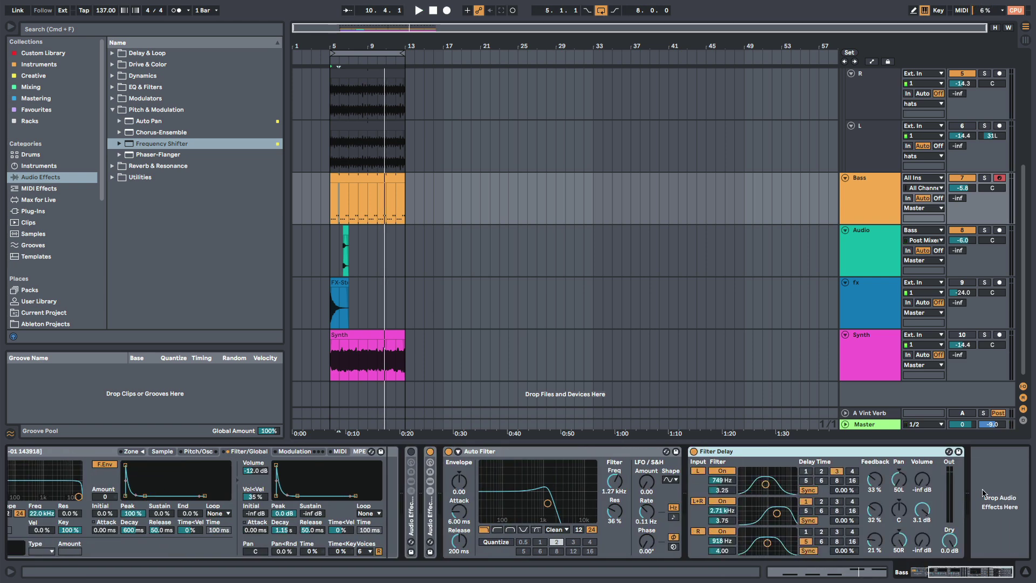
click(924, 484)
click(928, 539)
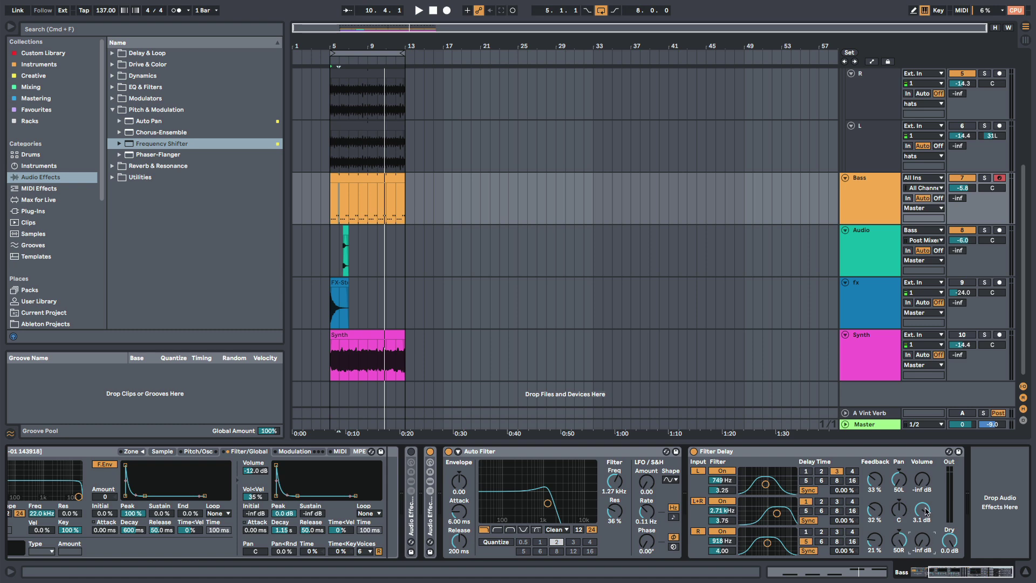
drag(921, 509, 921, 483)
key(space)
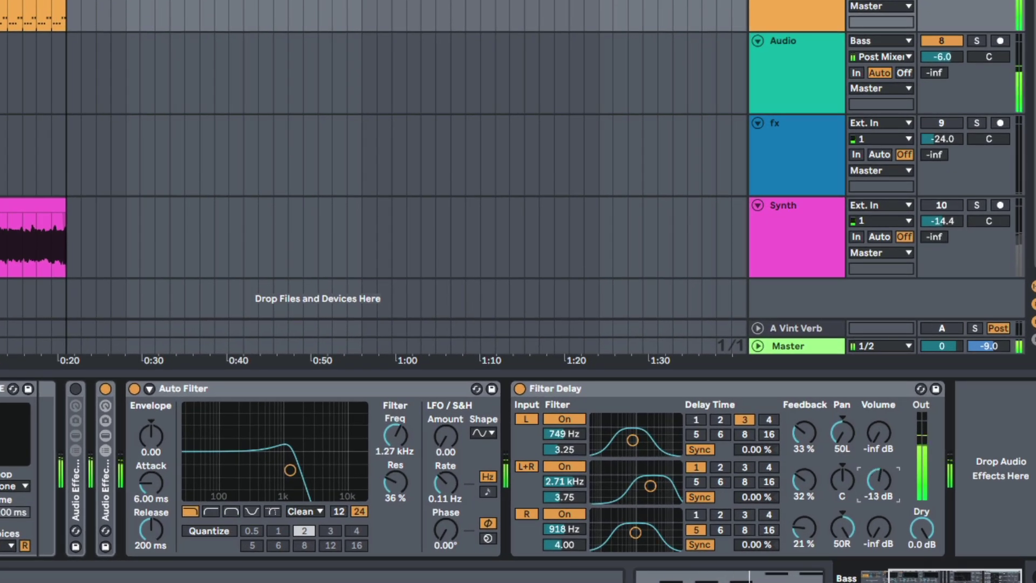
Deactivate the Audio track and set the Filter Delay volumes to -1.3 dB for L+R, -7.6 dB for L and -7.3 dB for R.
click(954, 43)
drag(878, 479, 878, 465)
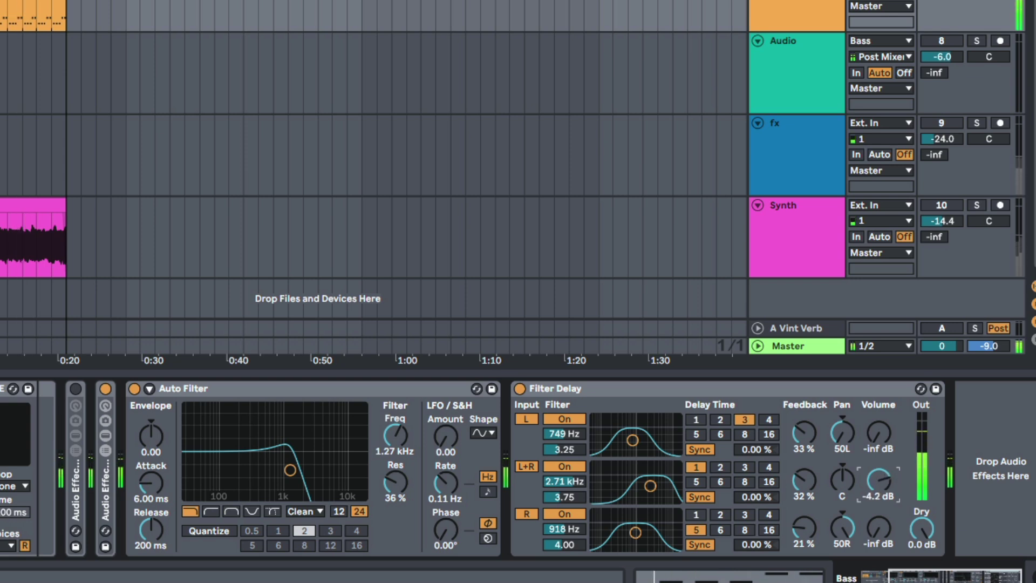
drag(879, 482, 879, 478)
drag(880, 440, 880, 436)
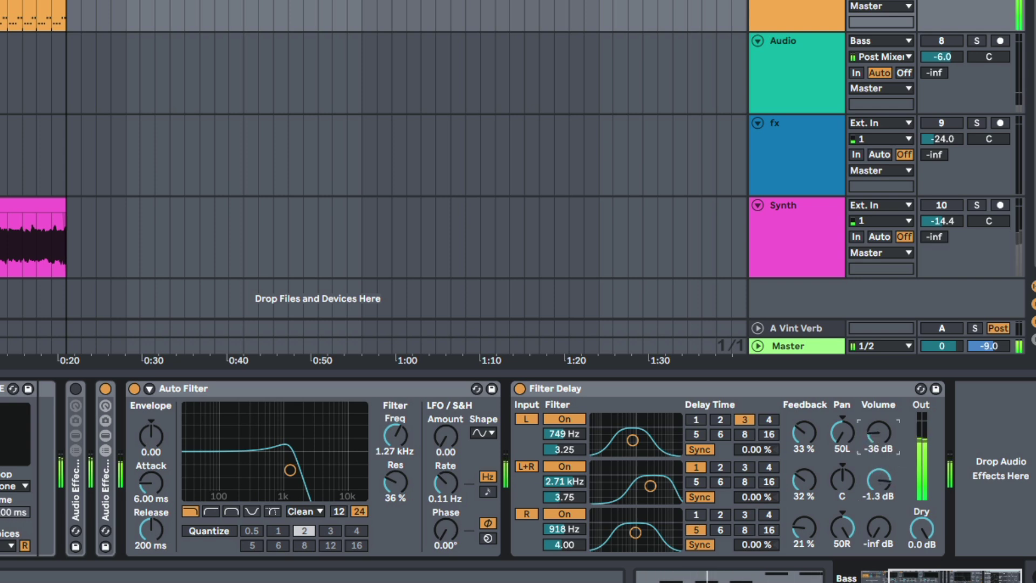
mouse_move(880, 524)
mouse_down()
mouse_move(879, 418)
mouse_move(878, 527)
mouse_up()
drag(875, 436, 876, 431)
Lower the Bass track's Auto Filter cutoff to 1.16 kHz and readjust it by ear against the playing loop.
drag(390, 435, 390, 437)
scroll(348, 461, left, 3)
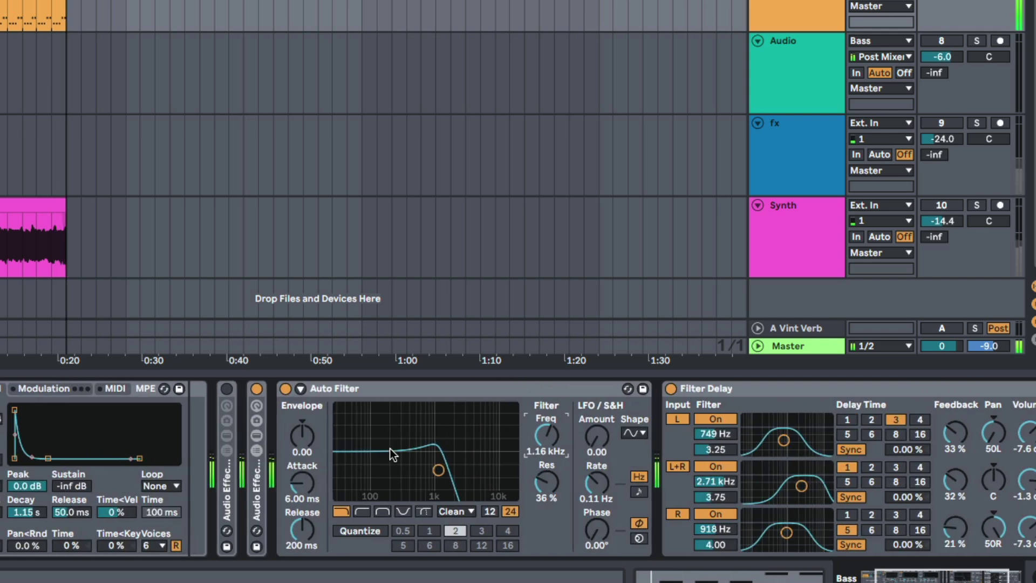
drag(567, 442, 546, 421)
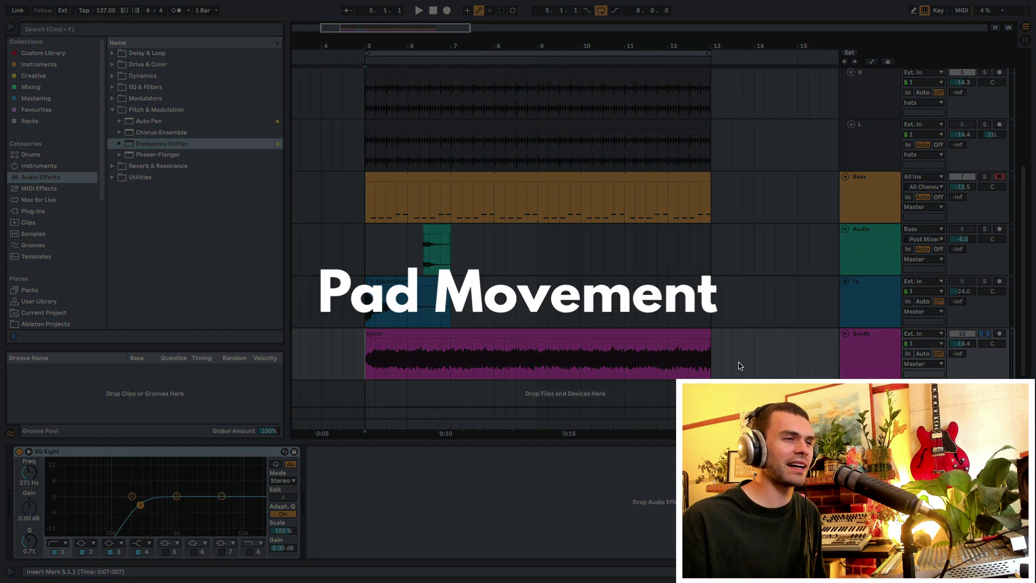
Select the whole Synth clip from 5.1.1 to 13.1.1.
click(439, 335)
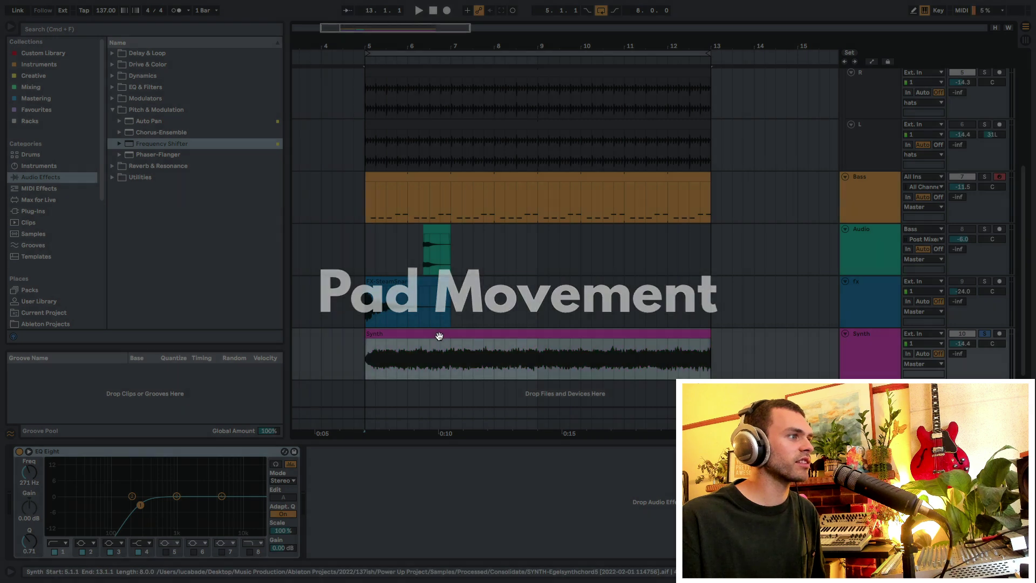
drag(369, 358, 701, 343)
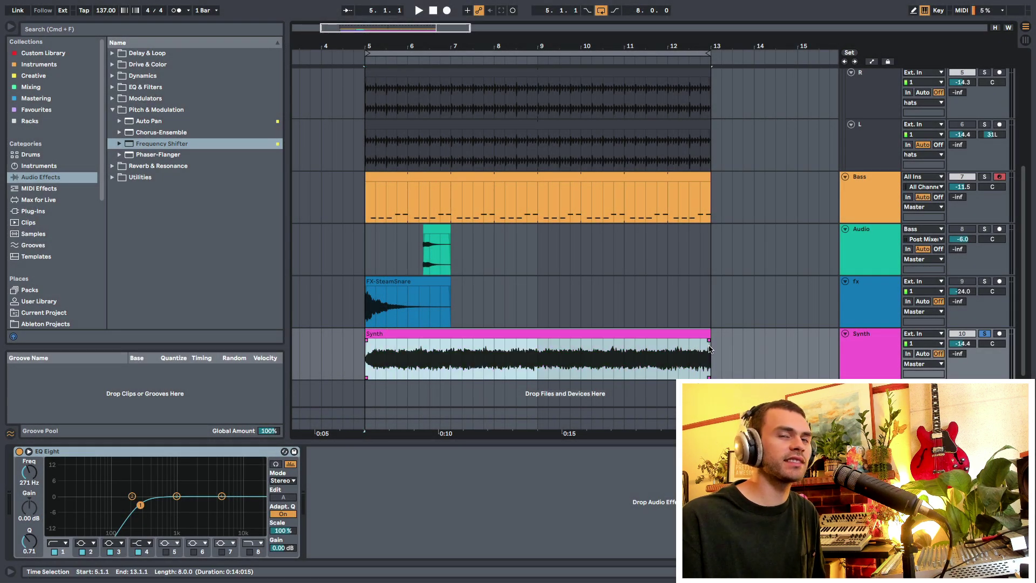
Play the soloed Synth clip to hear the pad without frequency shifting.
key(space)
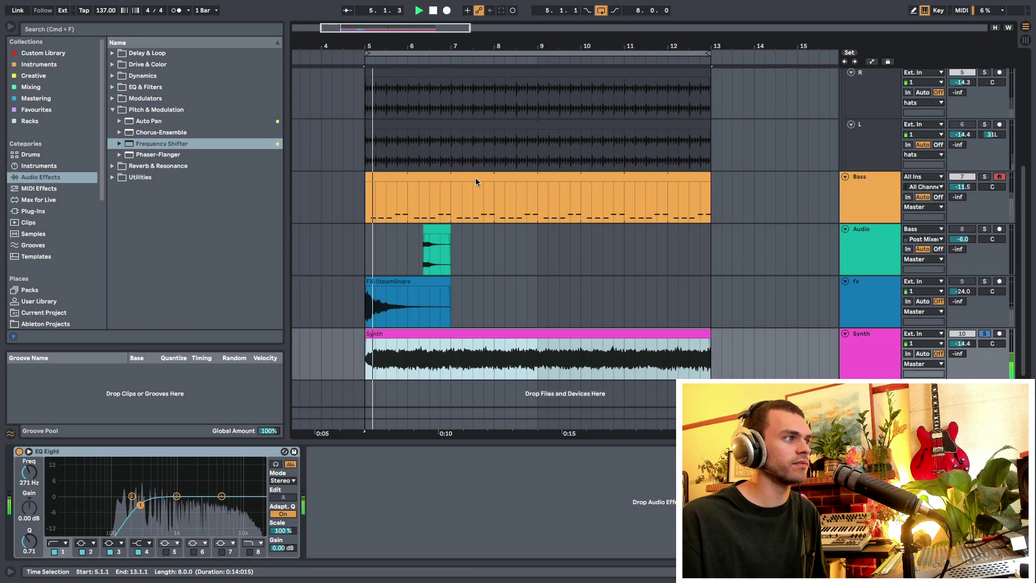
drag(472, 46, 442, 23)
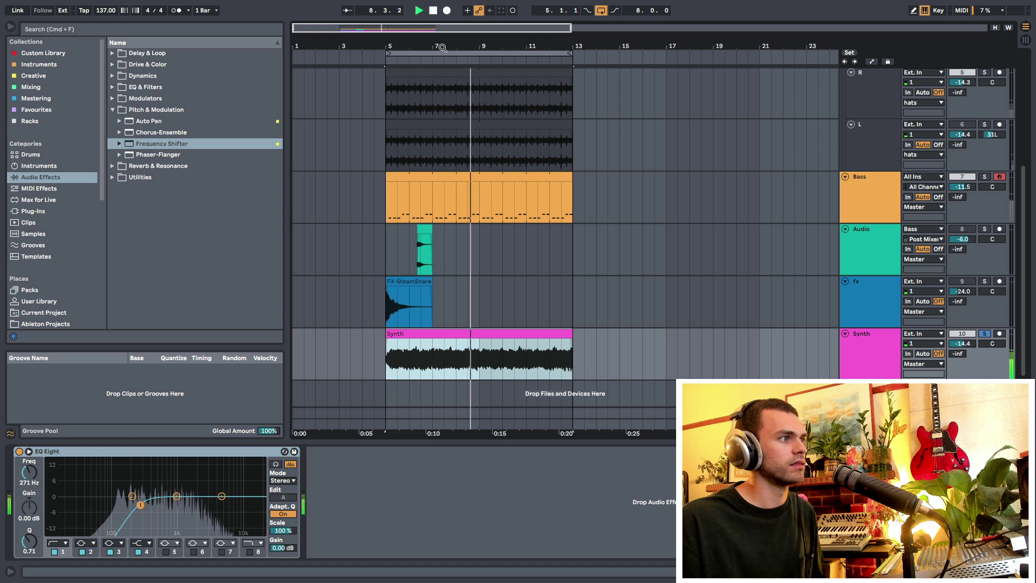
key(space)
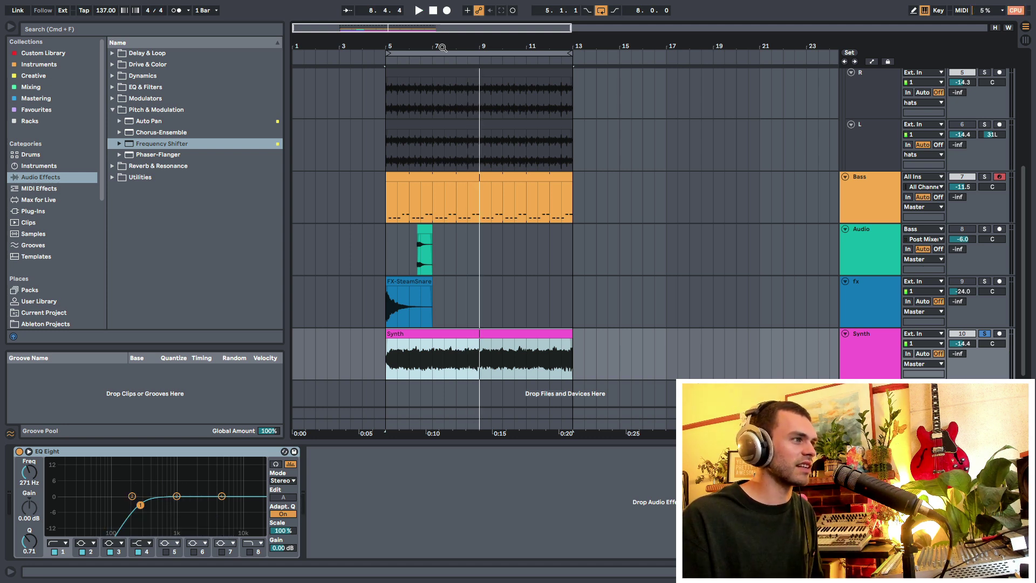
key(space)
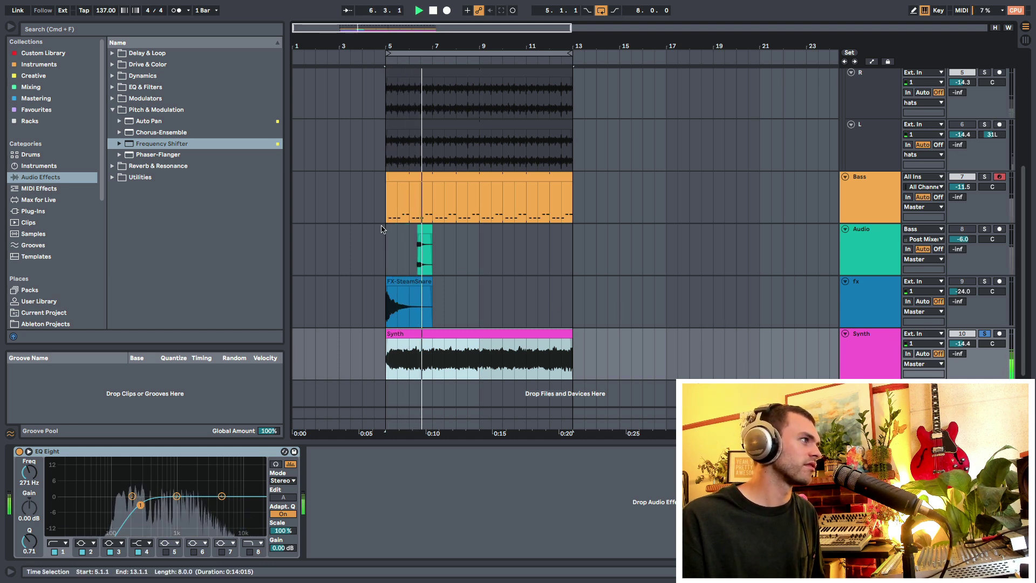
key(space)
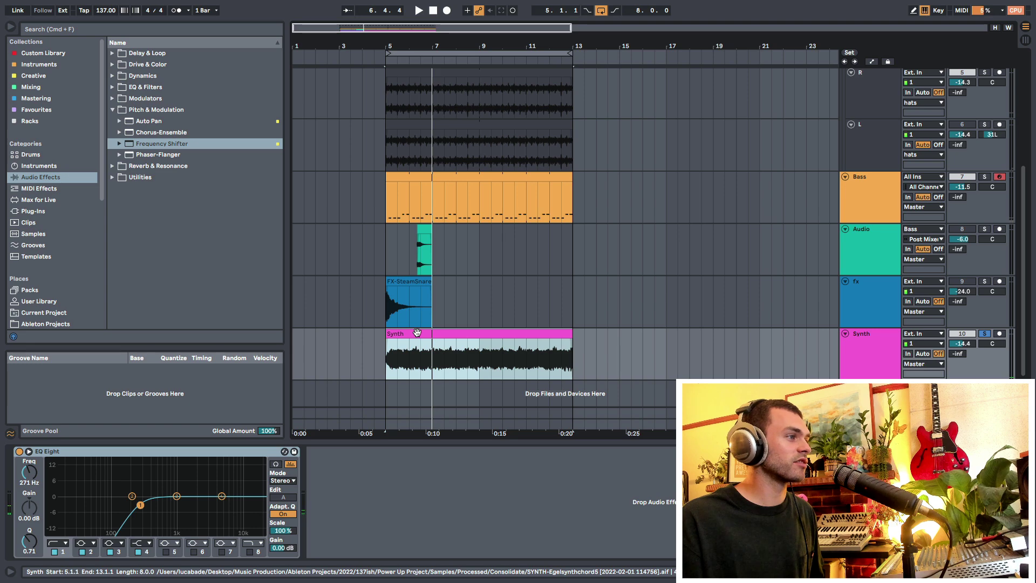
Add a Frequency Shifter after the Synth track's EQ Eight, with Dry/Wet at 40.5 % and Frequency at -3 Hz.
drag(416, 46, 406, 77)
double_click(157, 144)
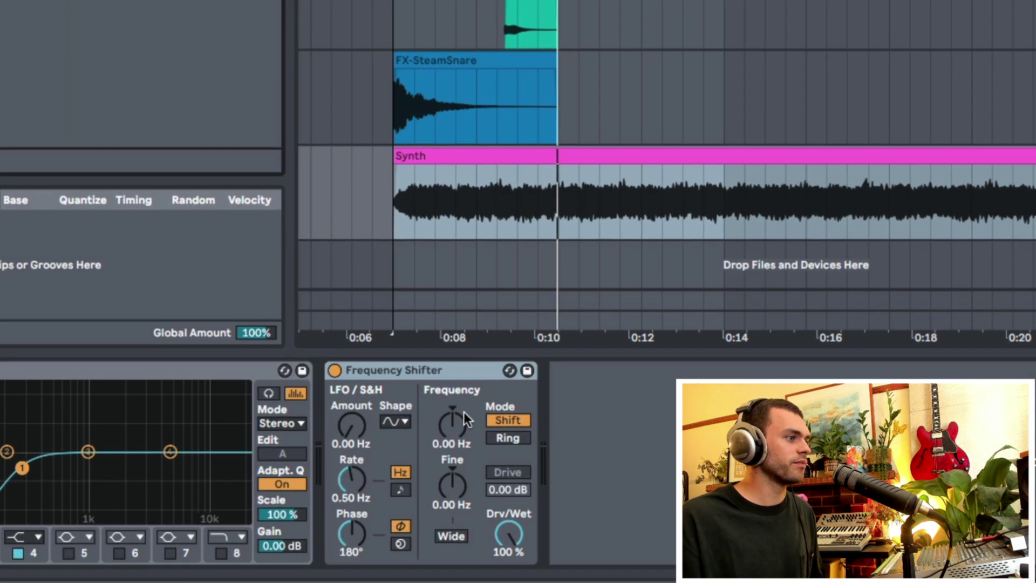
click(469, 471)
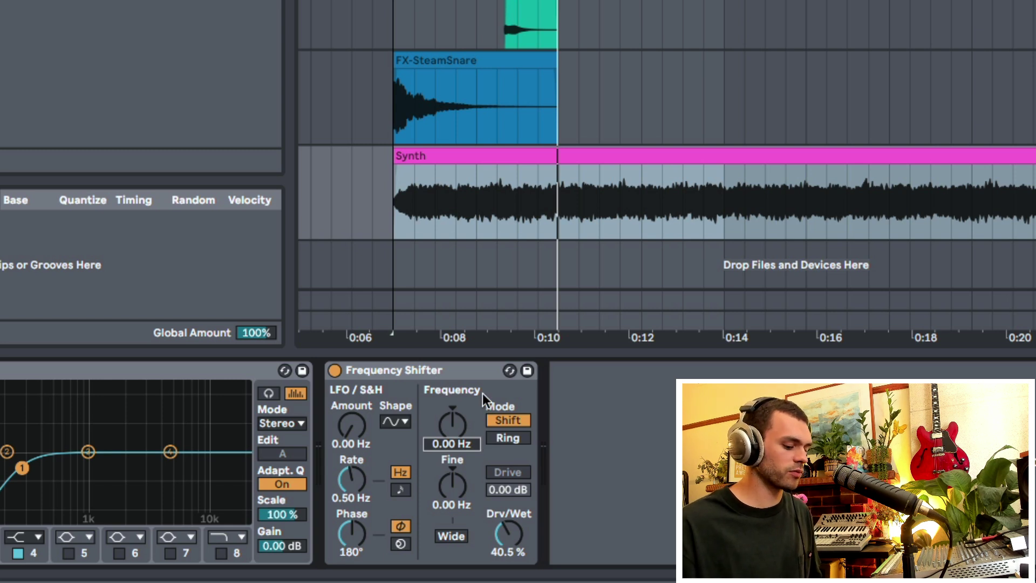
text(-3)
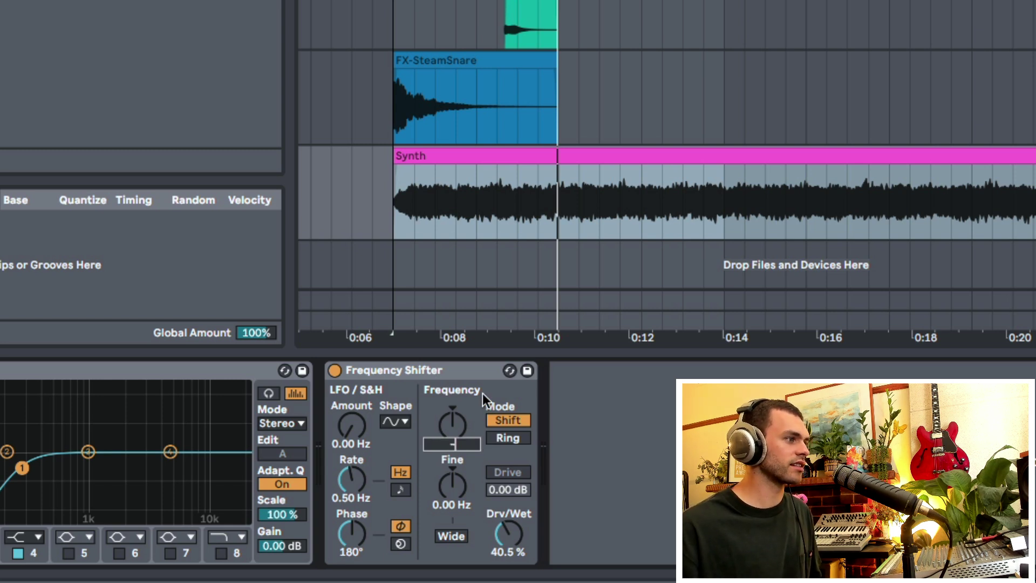
key(Return)
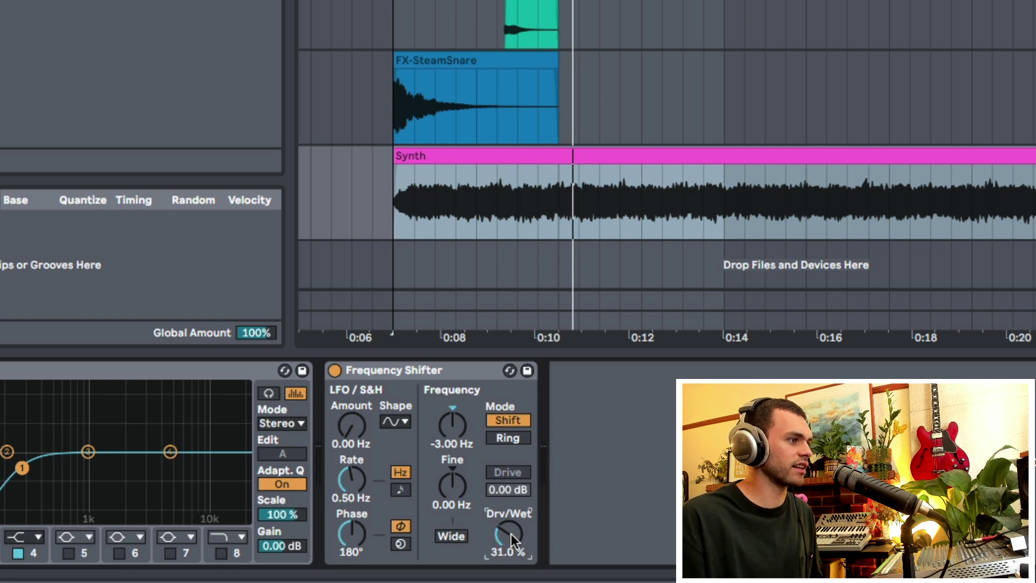
Adjust the Frequency Shifter's Dry/Wet by ear to 36.5 % while the Synth clip plays.
drag(508, 533, 508, 458)
key(space)
drag(508, 533, 512, 532)
key(space)
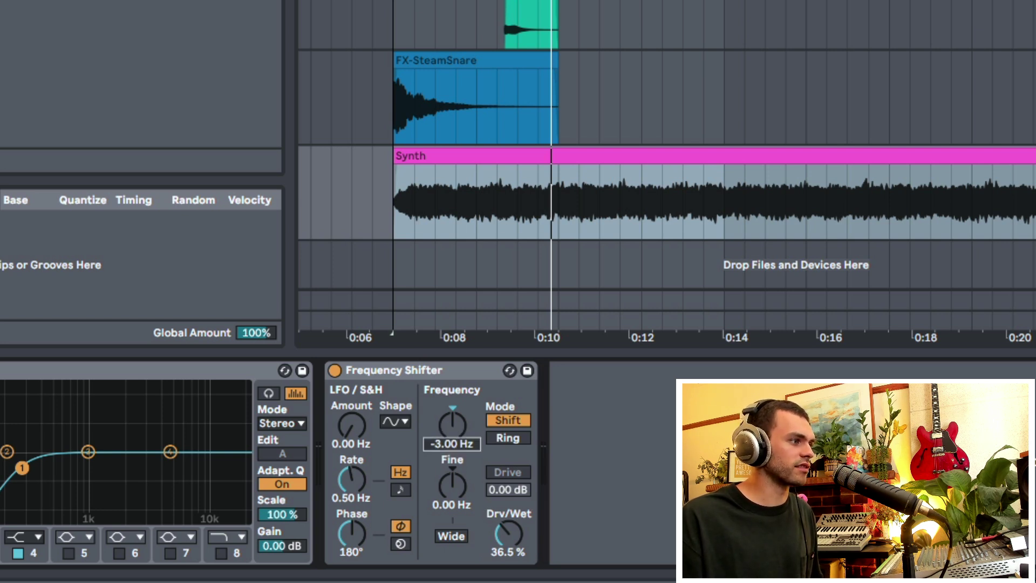
Audition the Frequency Shifter at -4 Hz, and set its Frequency to -2 Hz for playback.
key(Return)
key(space)
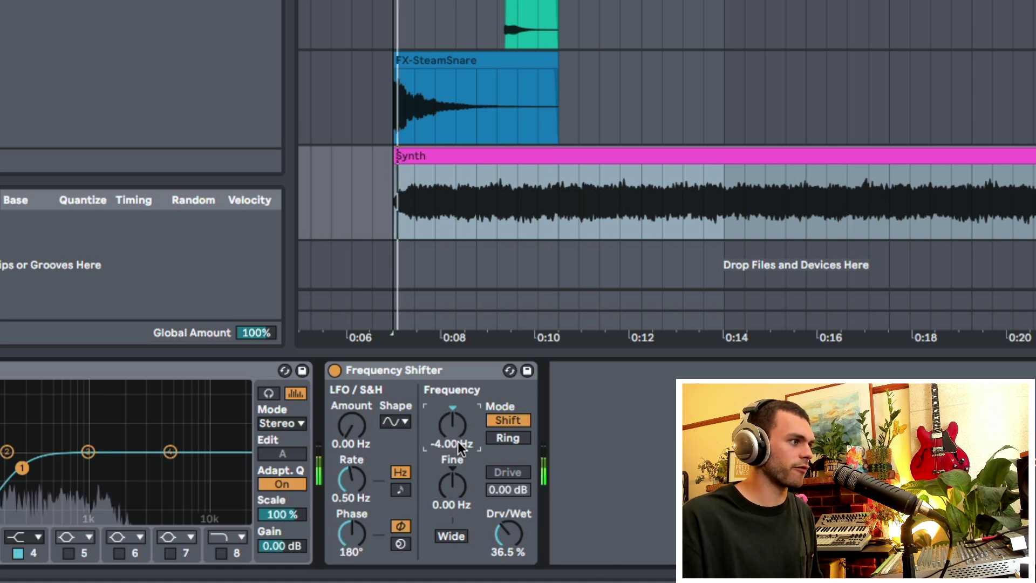
key(space)
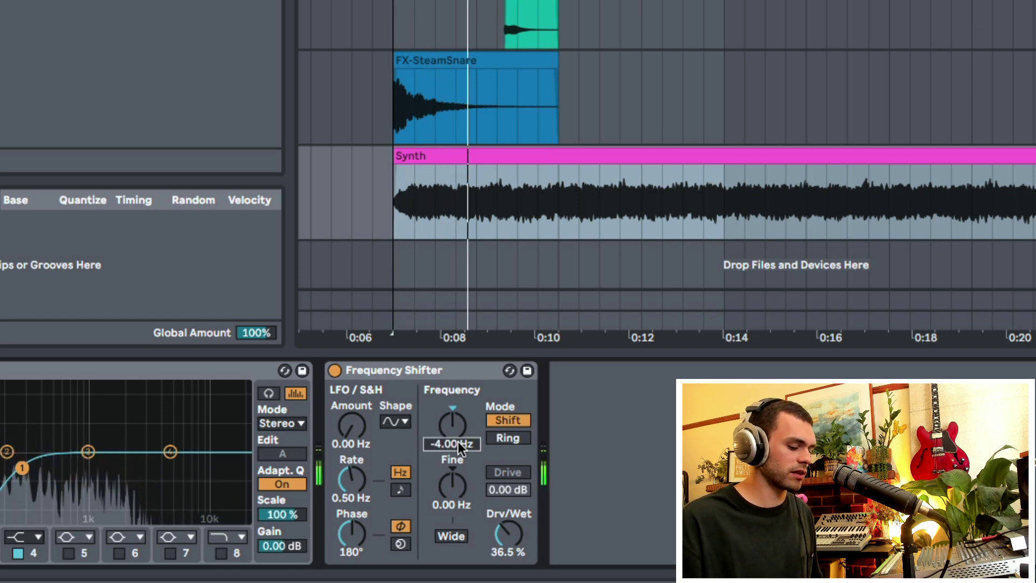
text(-)
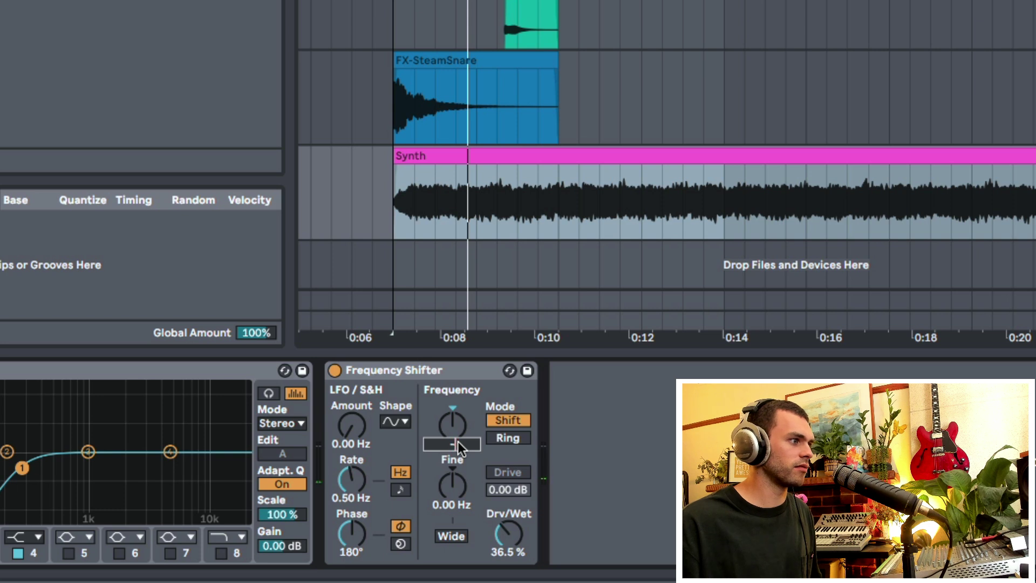
text(2)
key(Return)
key(space)
Try raising the Frequency Shifter's Fine offset to about 4.85 Hz while the pad plays.
click(455, 487)
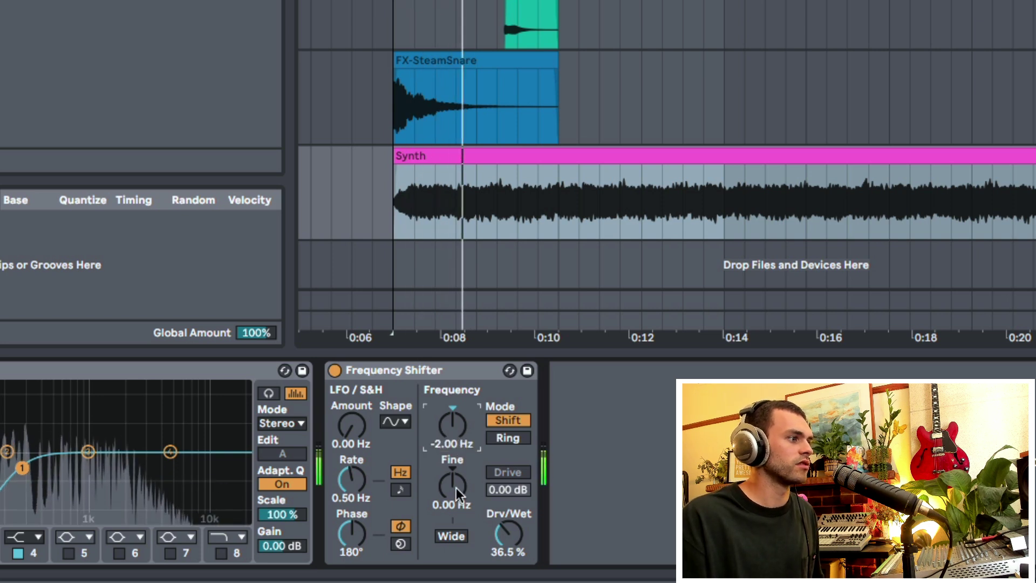
key(space)
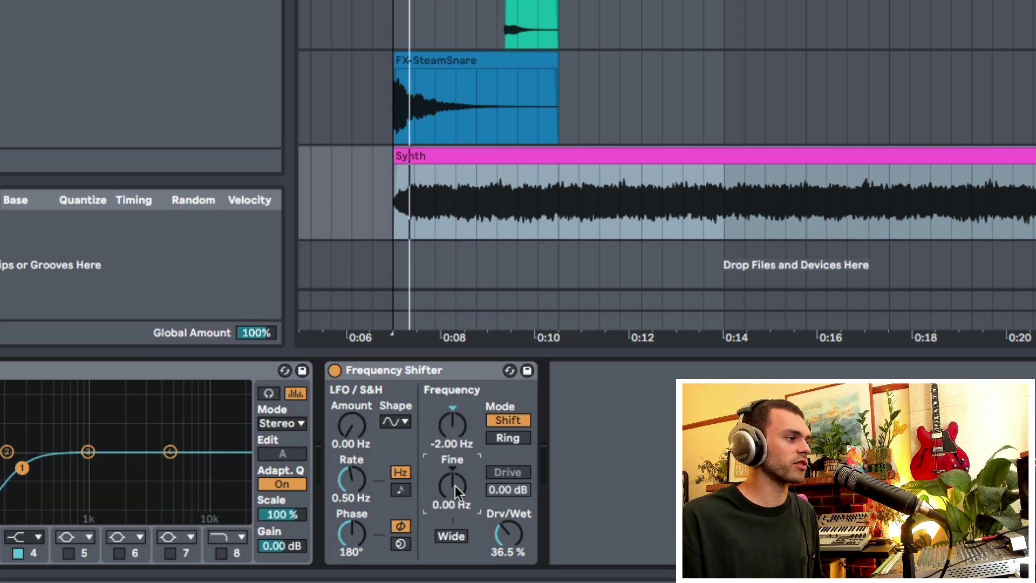
key(space)
drag(454, 486, 455, 449)
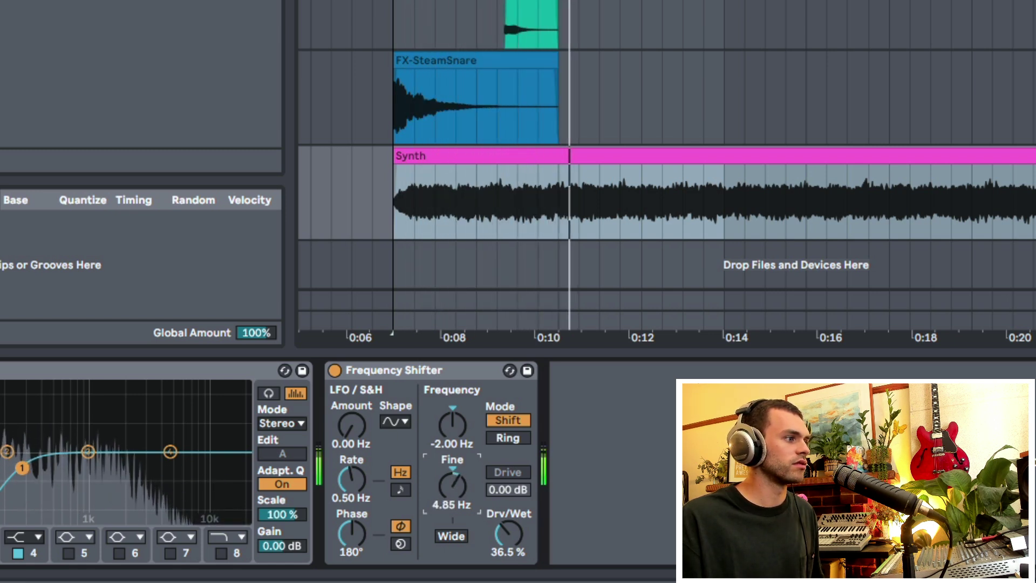
Enable Wide on the Frequency Shifter with a Spread of 1.58 Hz and lower Dry/Wet to 5.56 % by ear.
click(453, 535)
mouse_move(453, 480)
mouse_down()
mouse_move(452, 509)
mouse_move(455, 486)
mouse_up()
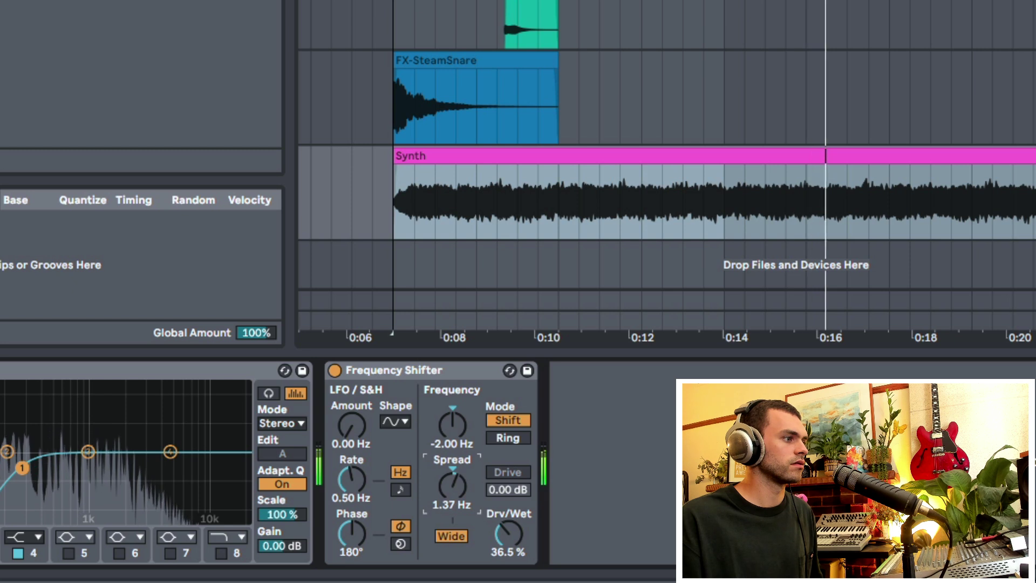
drag(510, 533, 511, 553)
key(space)
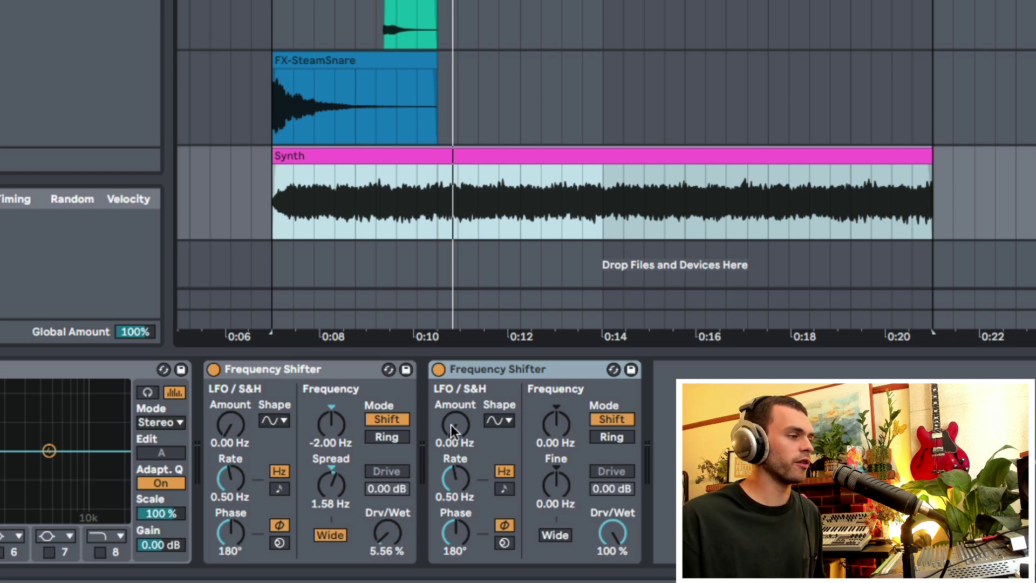
Deactivate the first Frequency Shifter and give the second a tempo-synced LFO with Rate 8 and Amount 0.43 Hz.
click(306, 366)
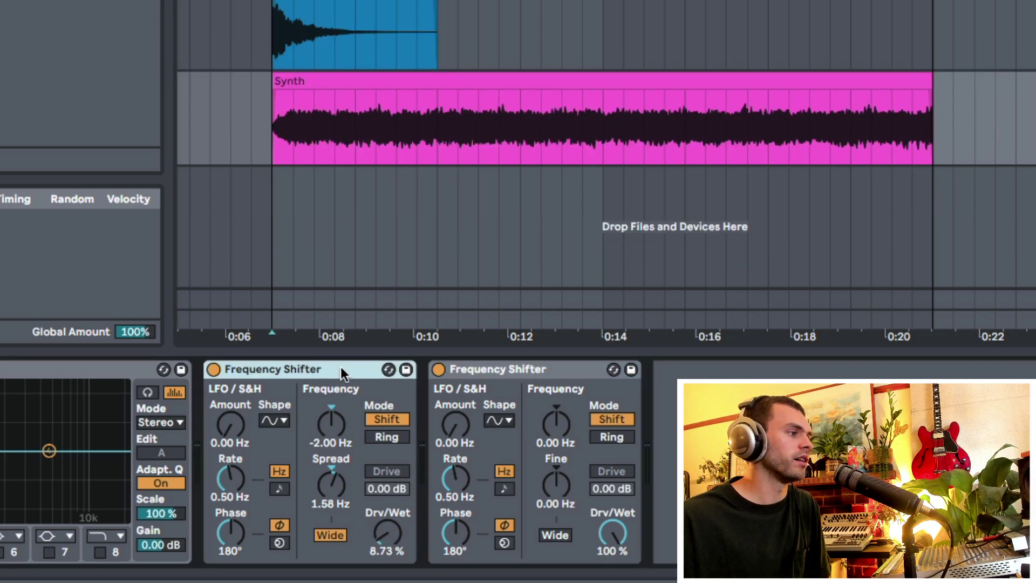
key(0)
click(493, 371)
click(504, 489)
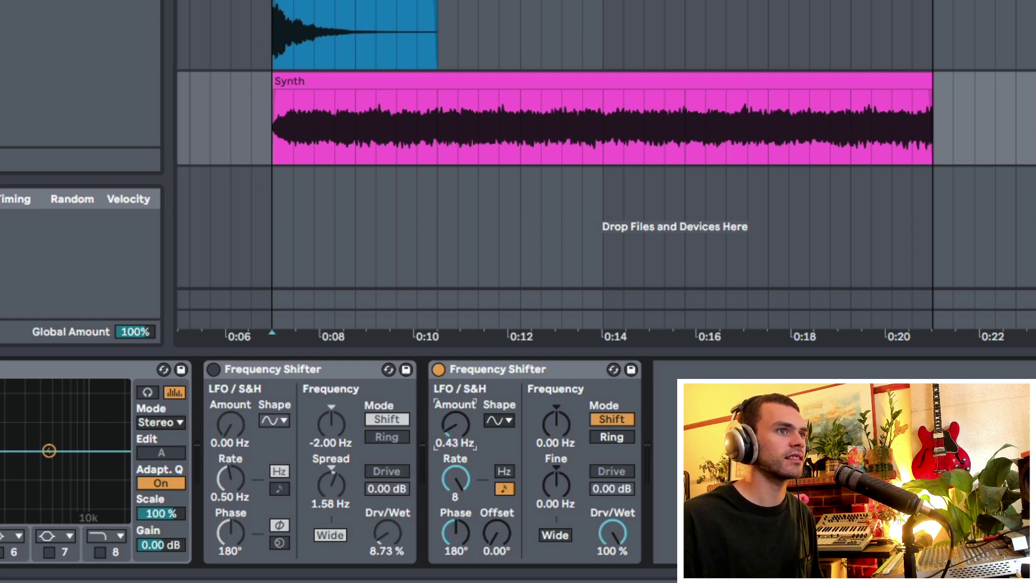
Play the clip from its start and set the second Frequency Shifter to 29.4 % Dry/Wet and Wide with 0.08 Hz Spread.
click(272, 119)
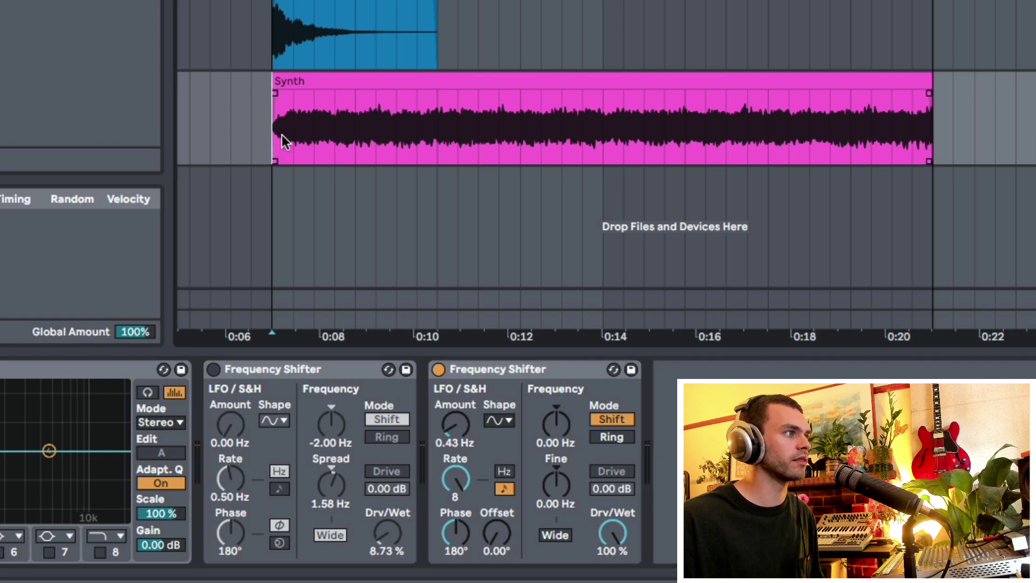
key(space)
drag(612, 537, 611, 577)
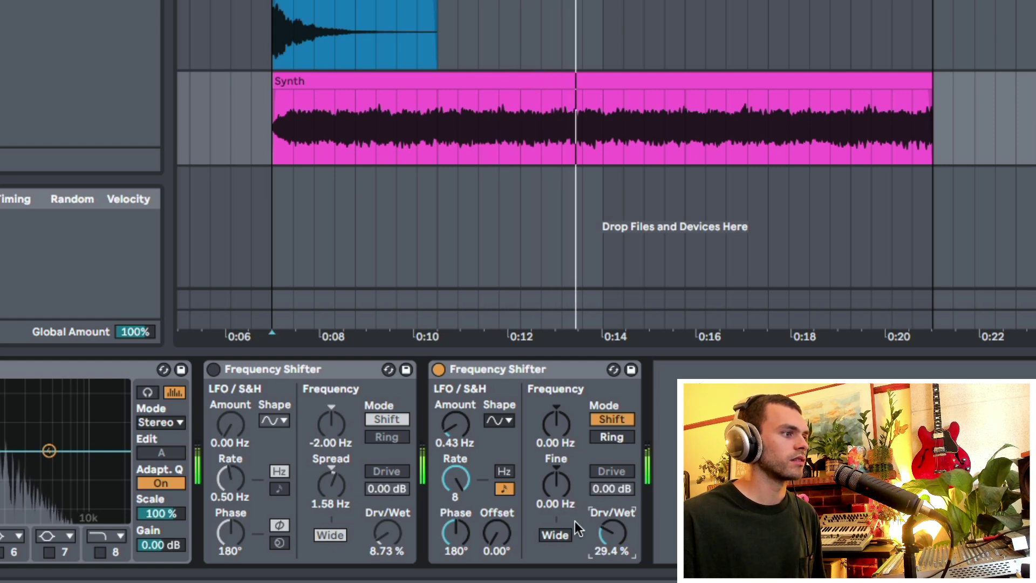
click(557, 485)
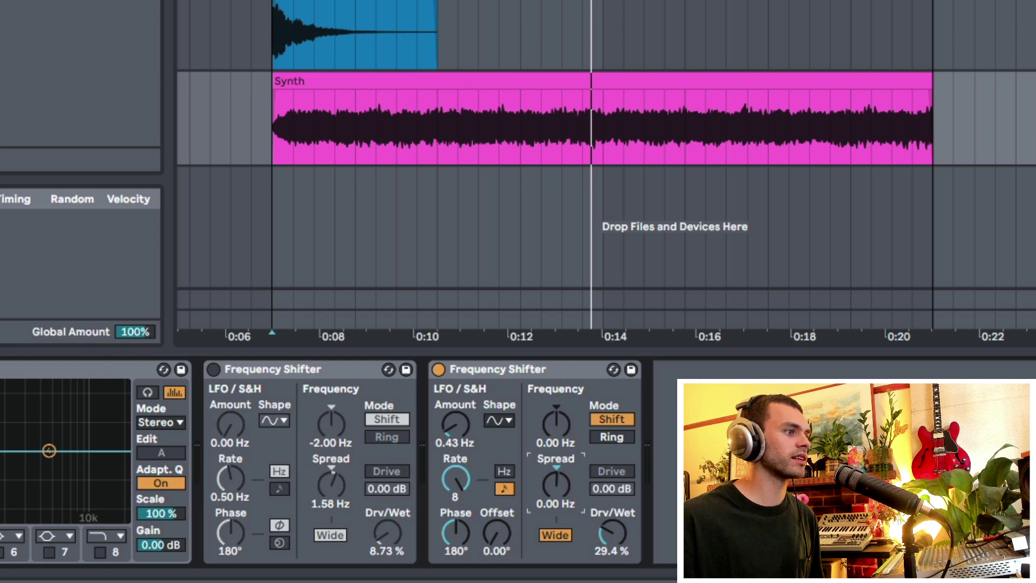
key(space)
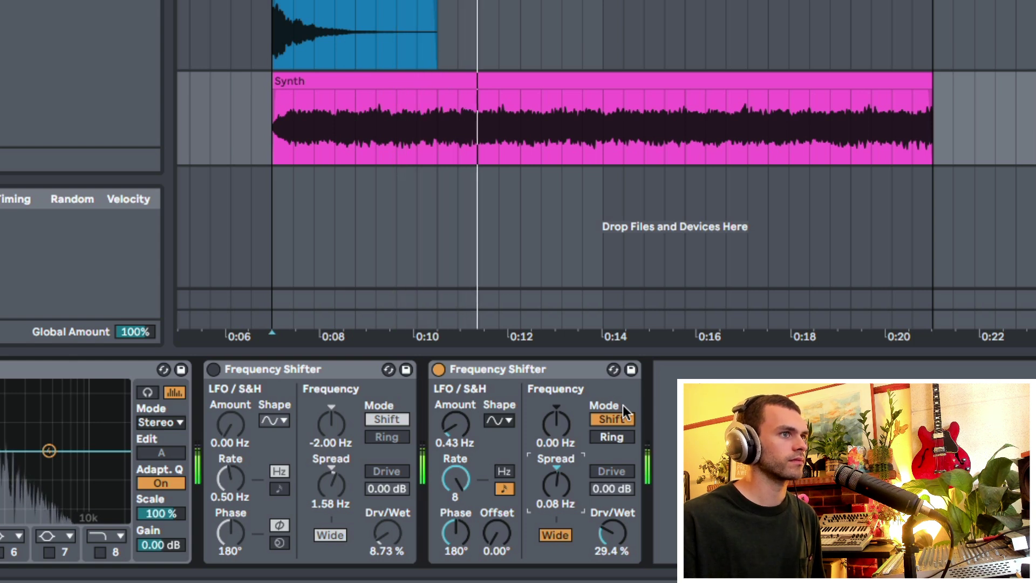
key(space)
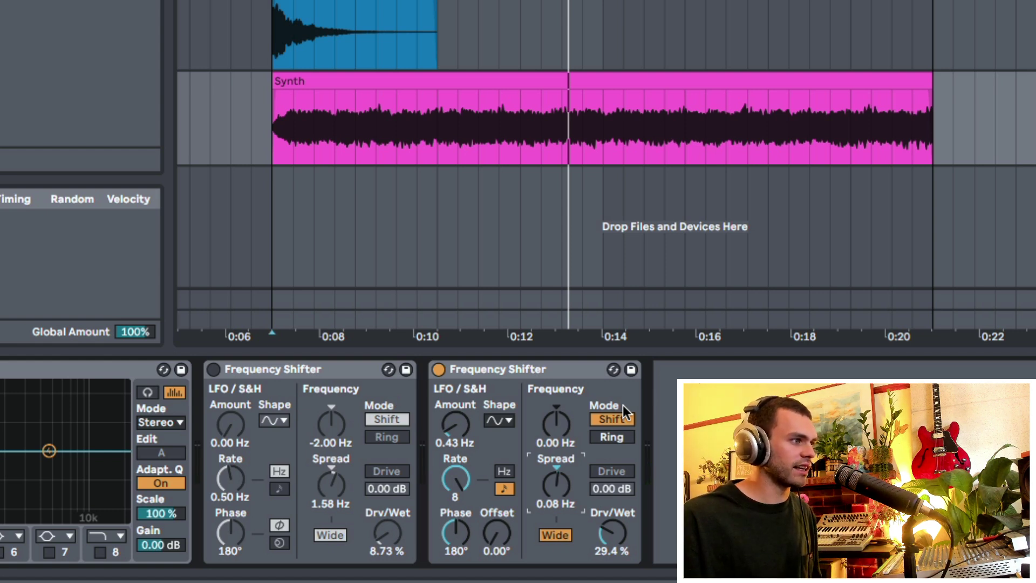
Reactivate the first Frequency Shifter and balance Dry/Wet during playback at 15.1 % on the first and 15.9 % on the second.
key(space)
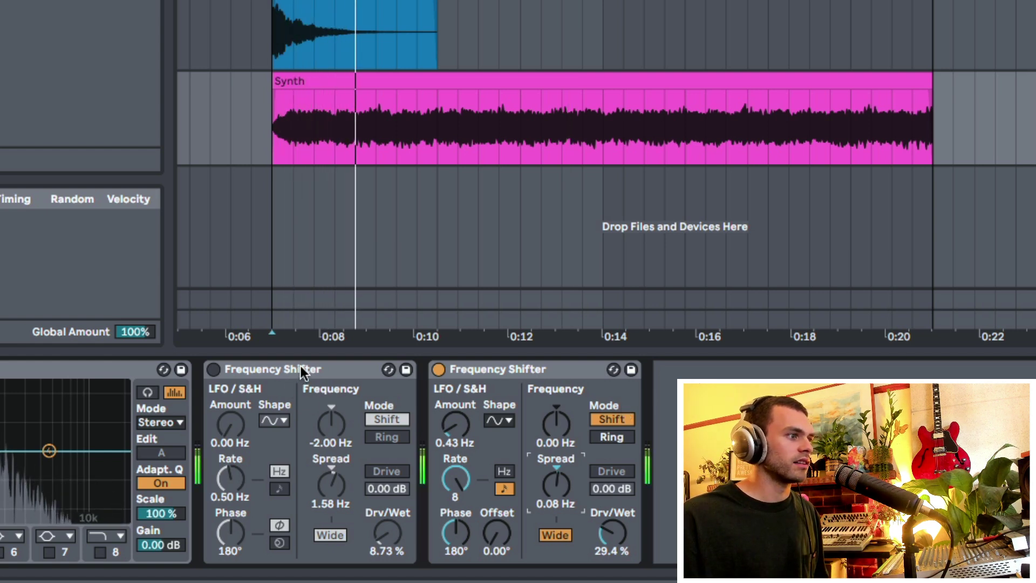
mouse_move(608, 532)
mouse_down()
mouse_move(608, 513)
mouse_move(612, 549)
mouse_move(604, 524)
mouse_up()
key(space)
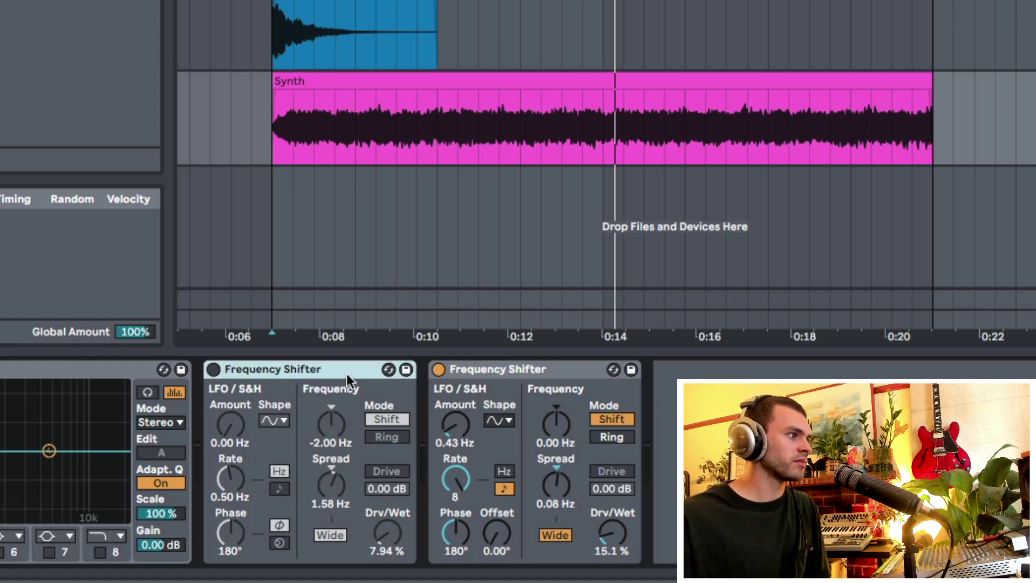
key(0)
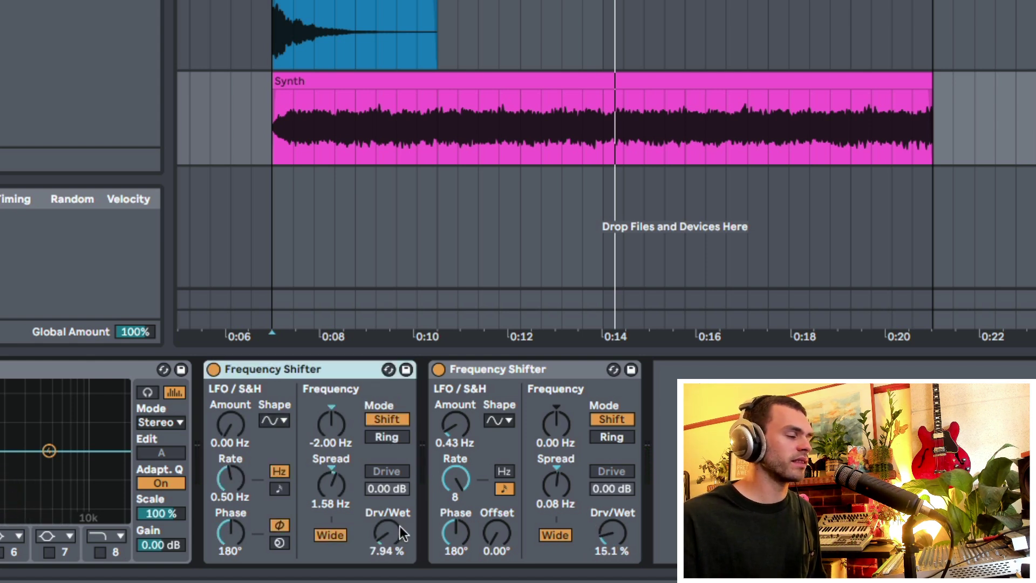
click(621, 532)
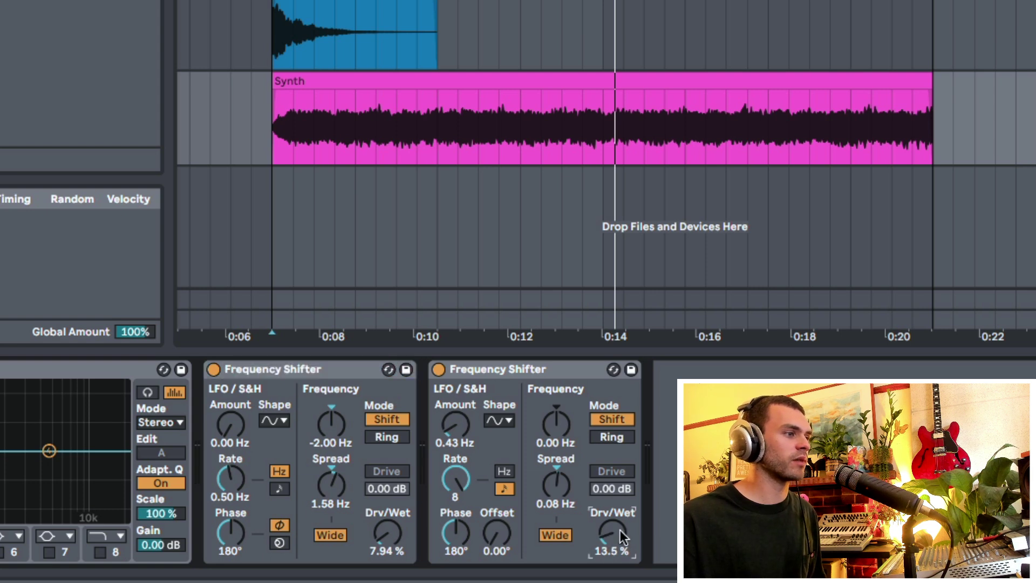
key(space)
drag(600, 534, 600, 527)
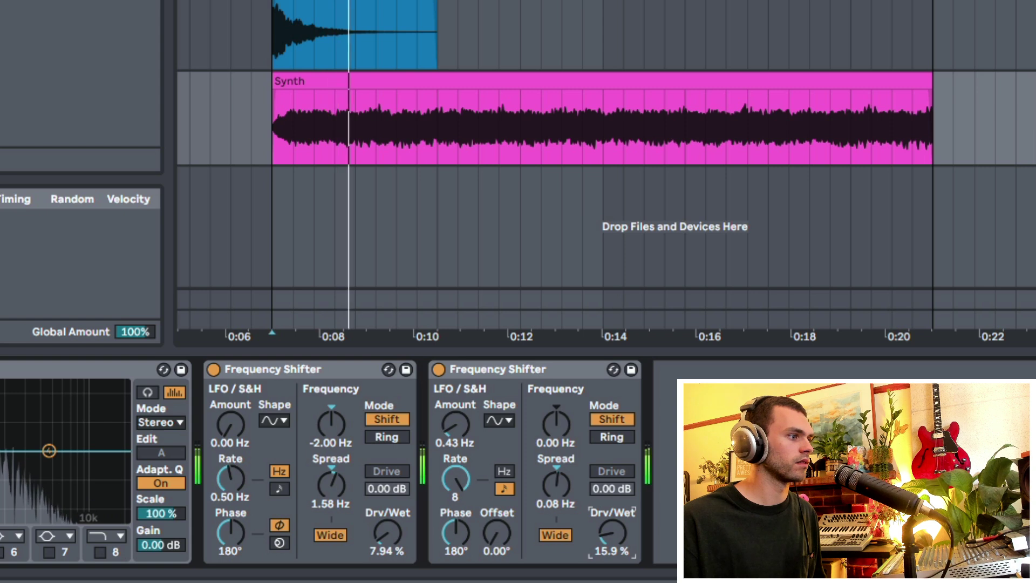
mouse_move(391, 530)
mouse_down()
mouse_move(392, 519)
mouse_move(391, 531)
mouse_up()
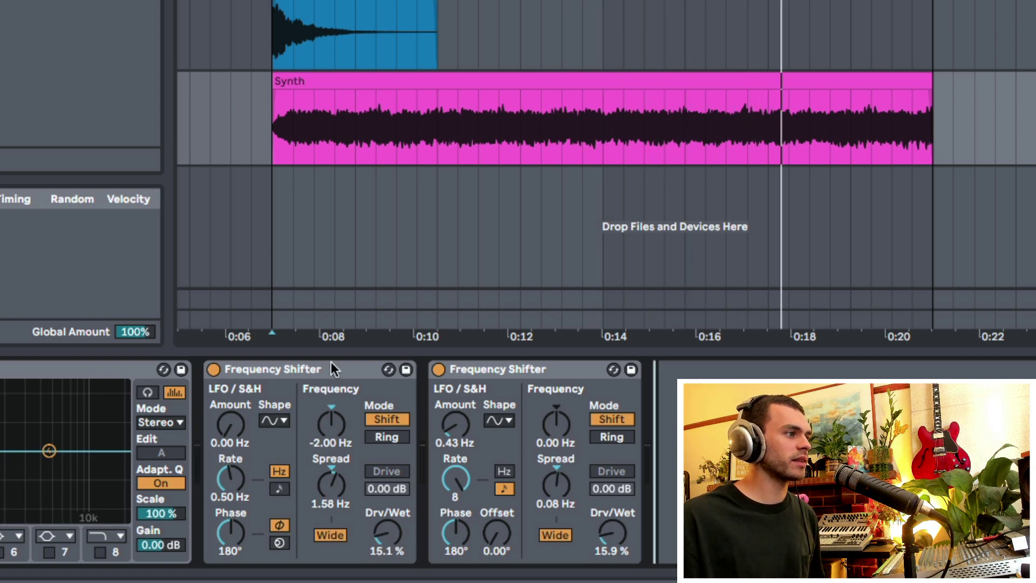
Select both Frequency Shifters and toggle them off and on together to compare the pad before and after.
click(332, 369)
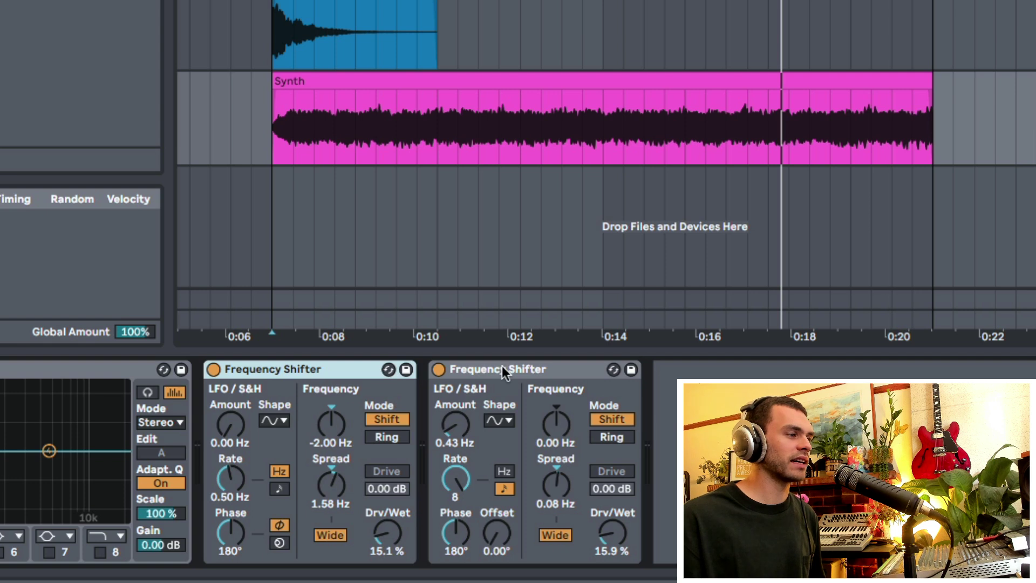
shift+click(532, 370)
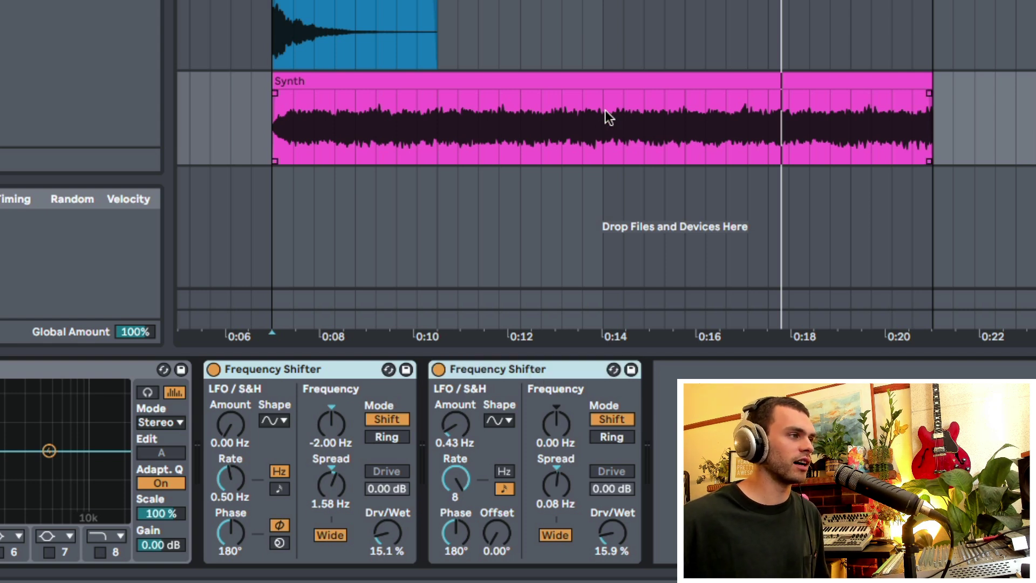
key(0)
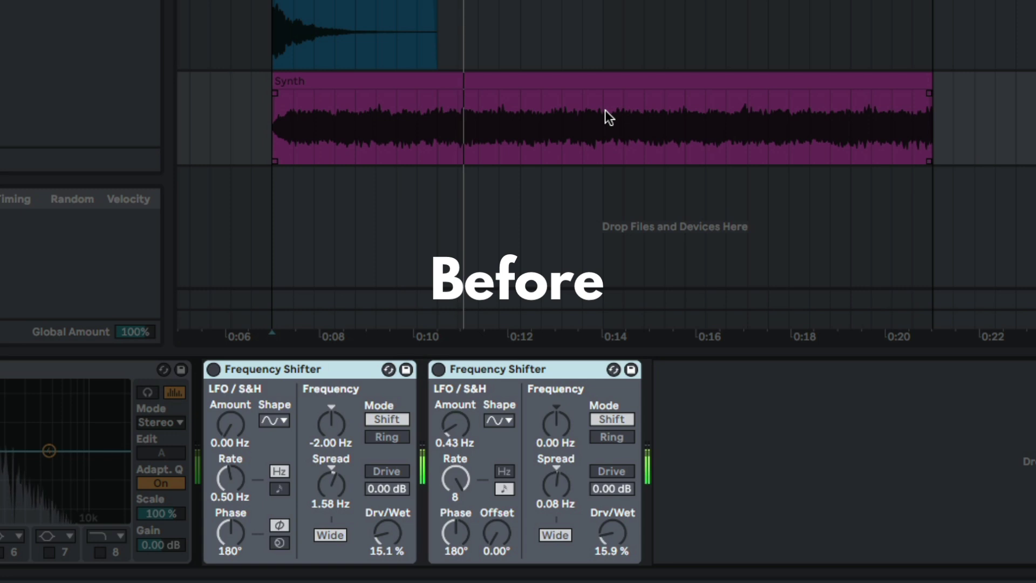
key(0)
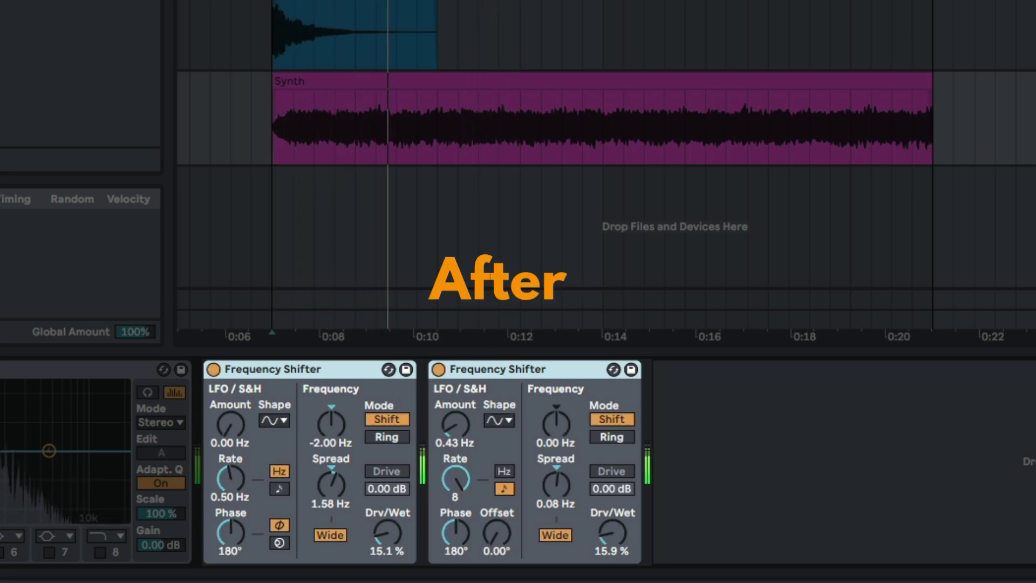
Set the first Frequency Shifter's Dry/Wet to 16.7 % during playback and stop the synth pad.
drag(383, 526, 383, 528)
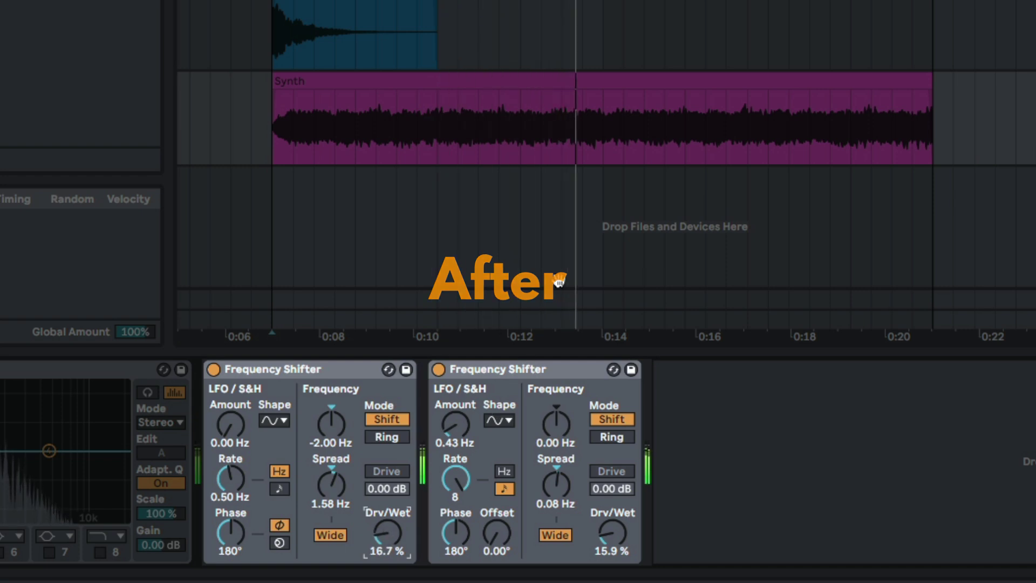
key(space)
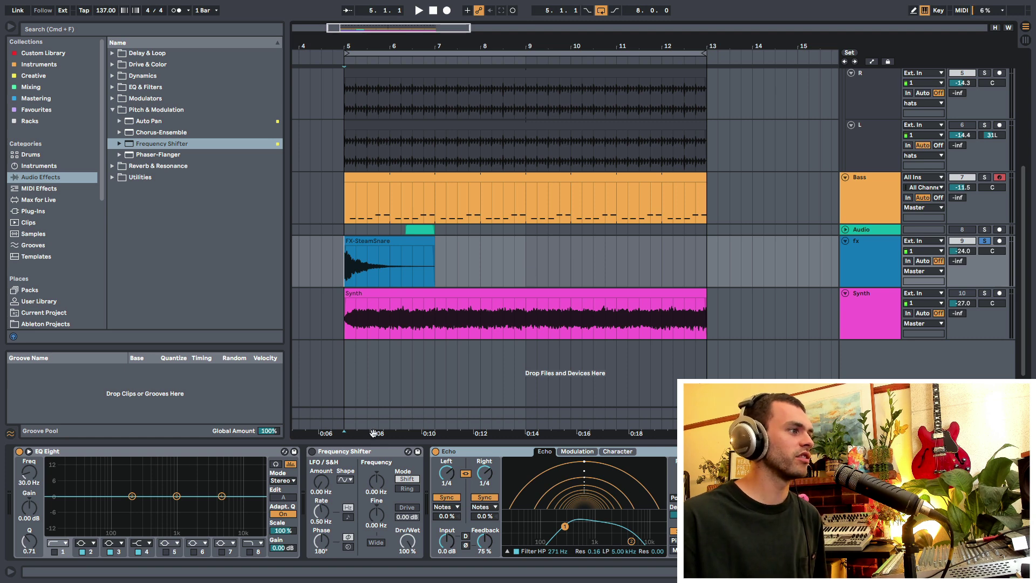
Select bars 5 to 9 on the fx track and play the FX-SteamSnare clip with its Frequency Shifter off.
click(363, 451)
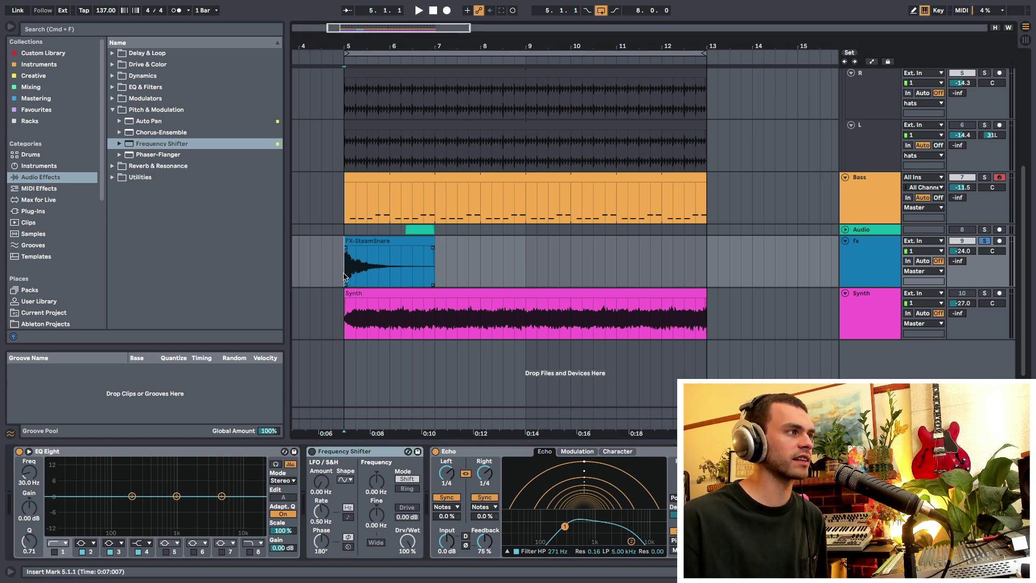
drag(376, 275, 607, 266)
key(space)
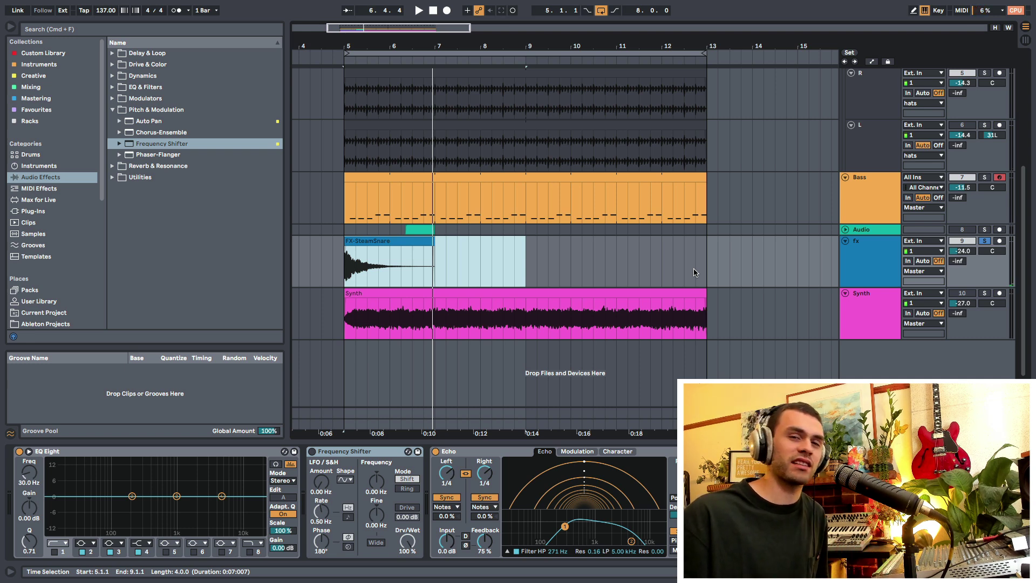
key(space)
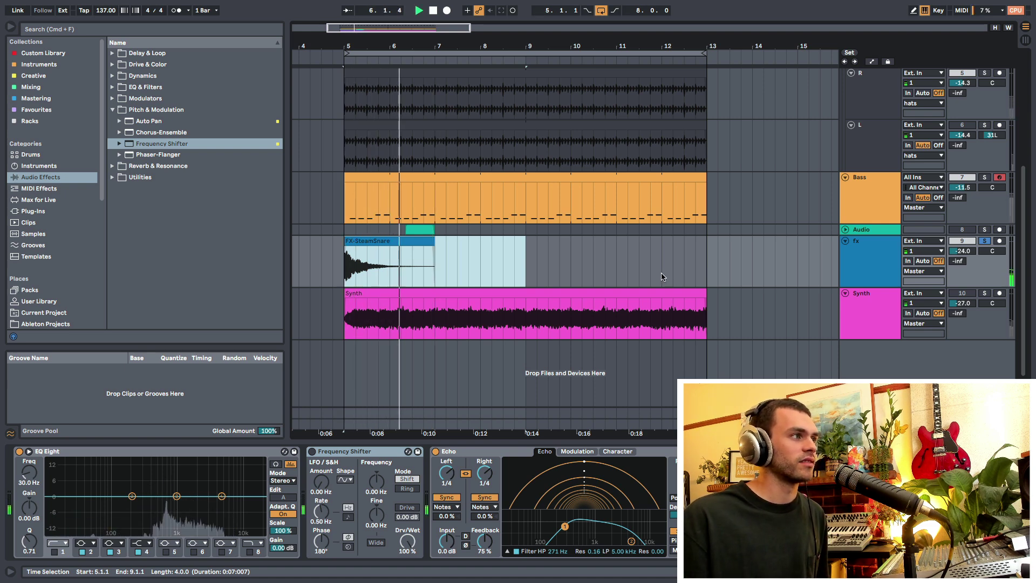
key(space)
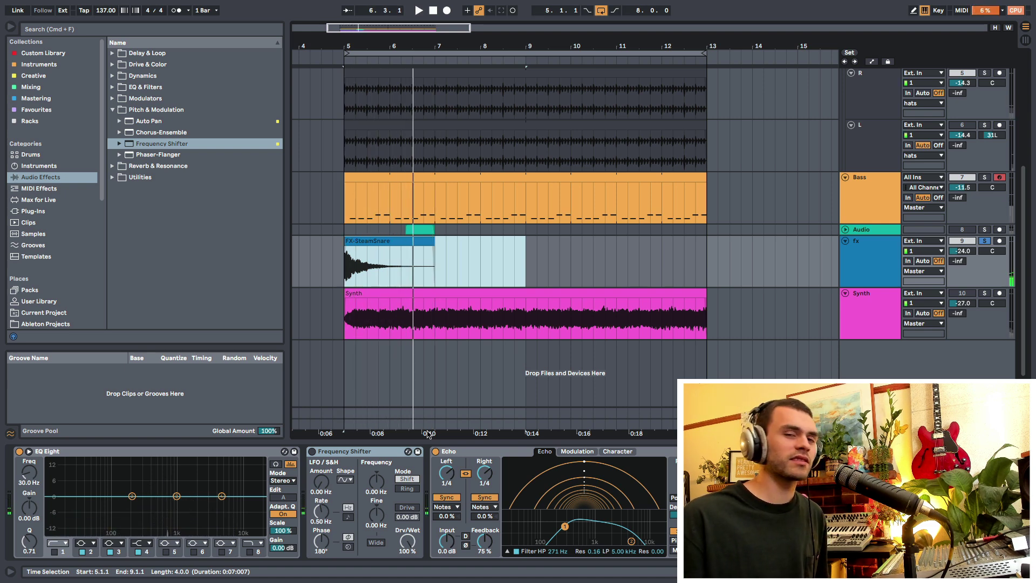
Activate the fx track's Frequency Shifter and play the snare with LFO Amount 81.3 Hz and Rate 0.62 Hz.
click(349, 454)
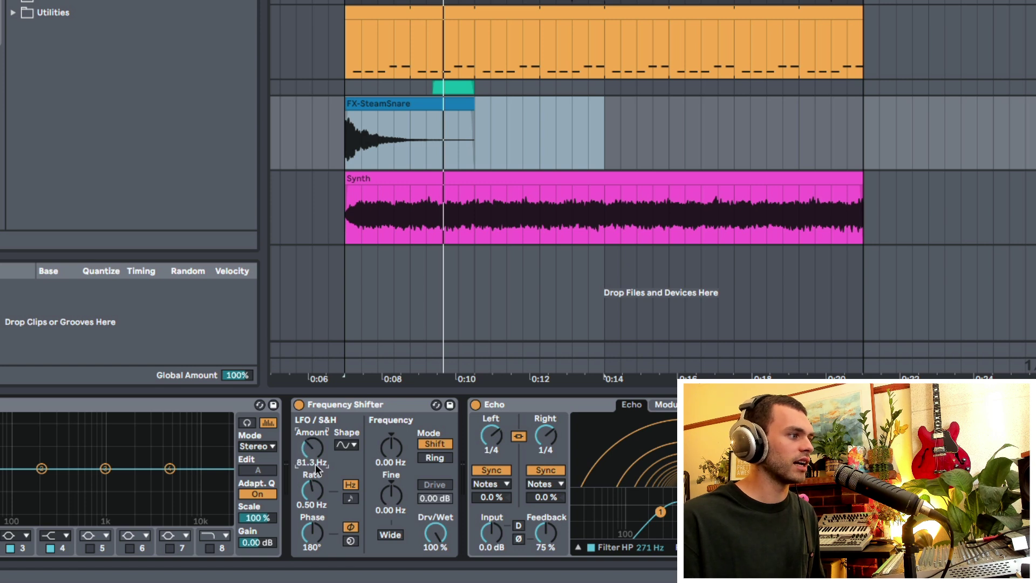
drag(320, 493, 321, 486)
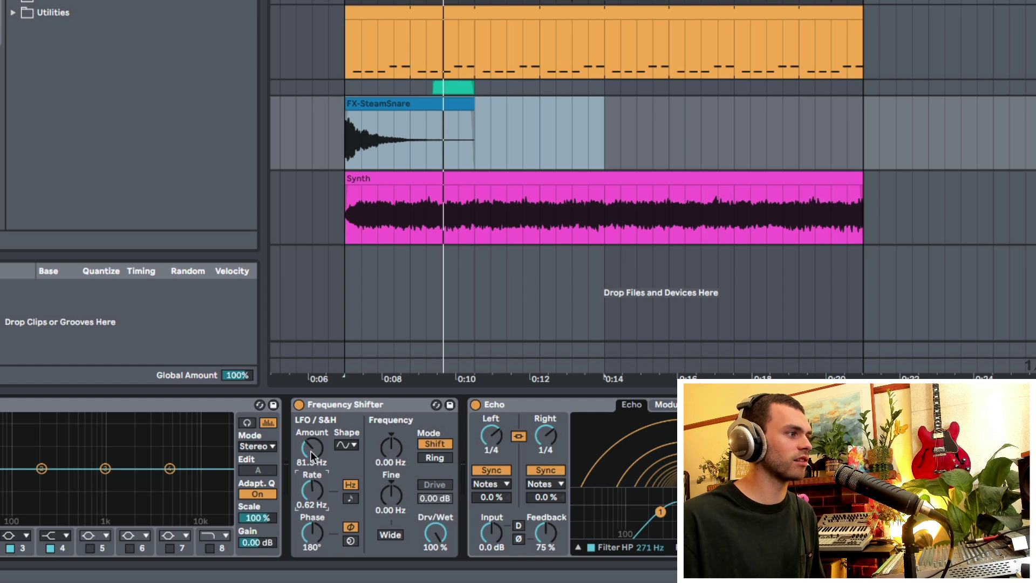
key(space)
Try a stronger LFO Amount on the snare's Frequency Shifter, settling on 182 Hz while replaying the clip.
mouse_move(312, 447)
mouse_down()
mouse_move(312, 432)
mouse_move(312, 451)
mouse_up()
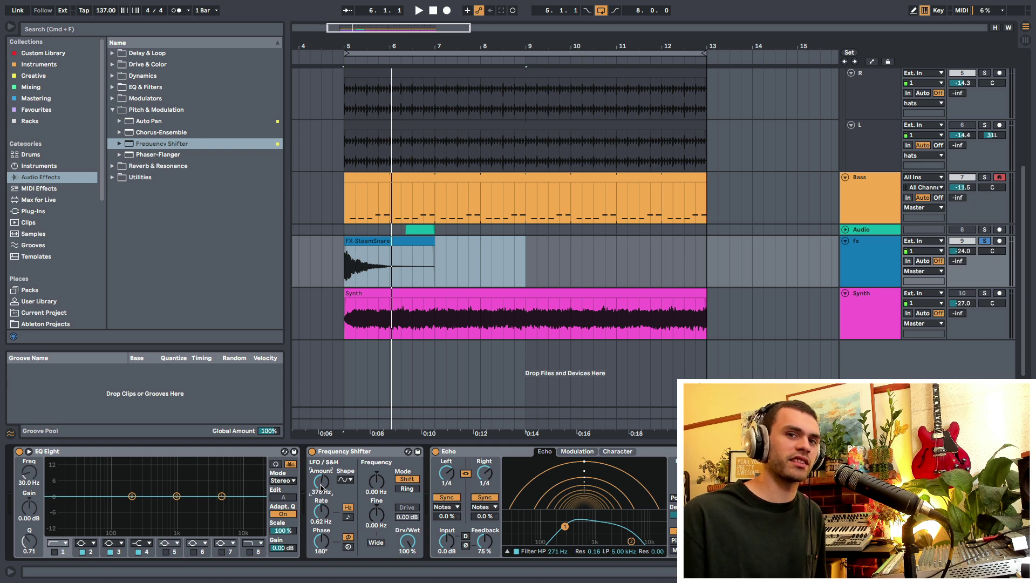
key(space)
drag(321, 483, 320, 504)
key(space)
key(space)
key(space)
key(space)
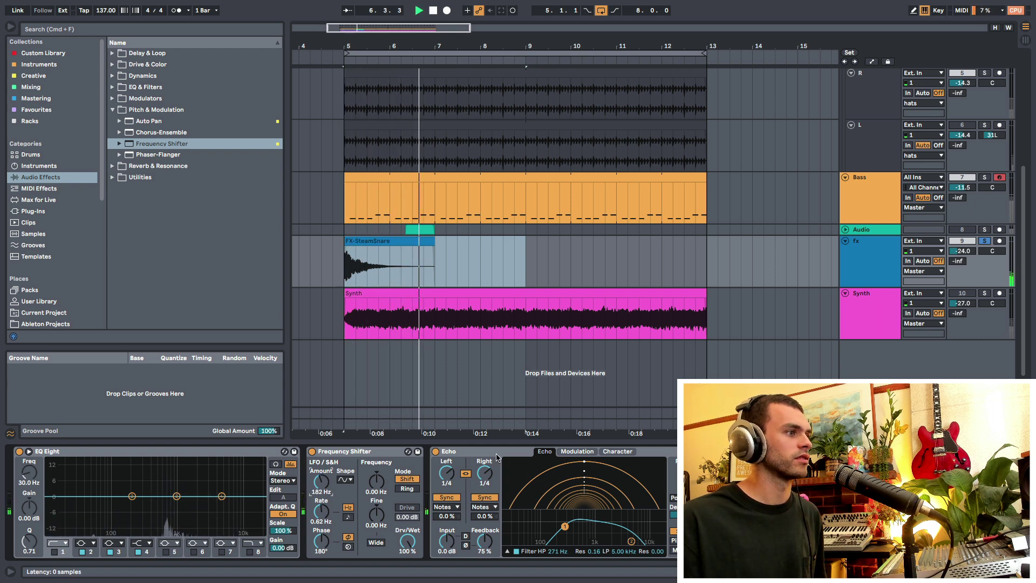
key(space)
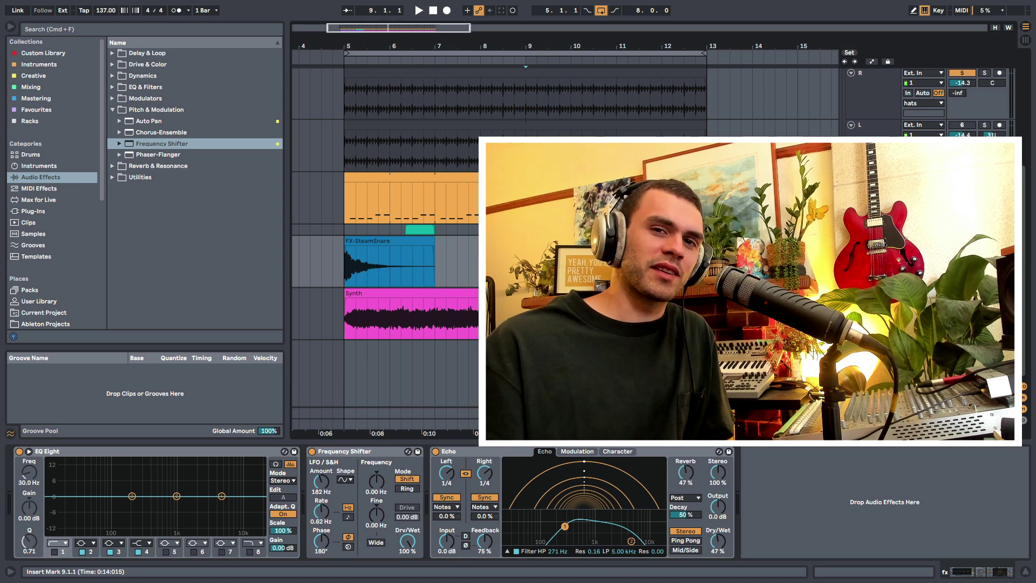